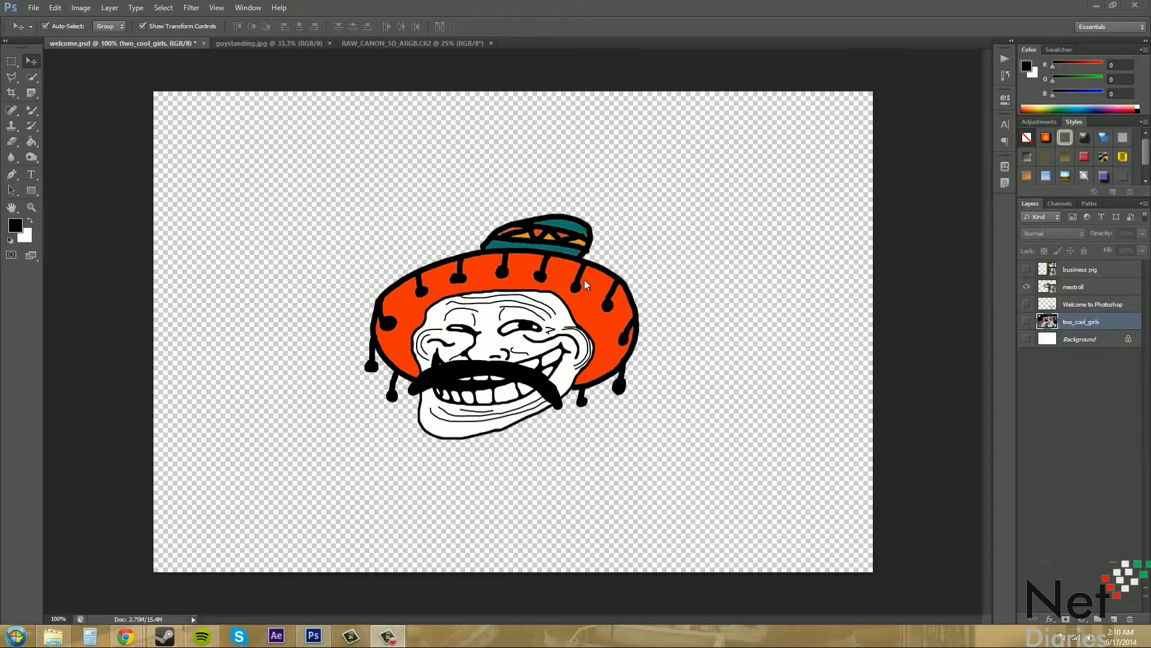
# - Place the colorscheme2 image into welcome.psd and commit the placement
pyautogui.click(33, 8)
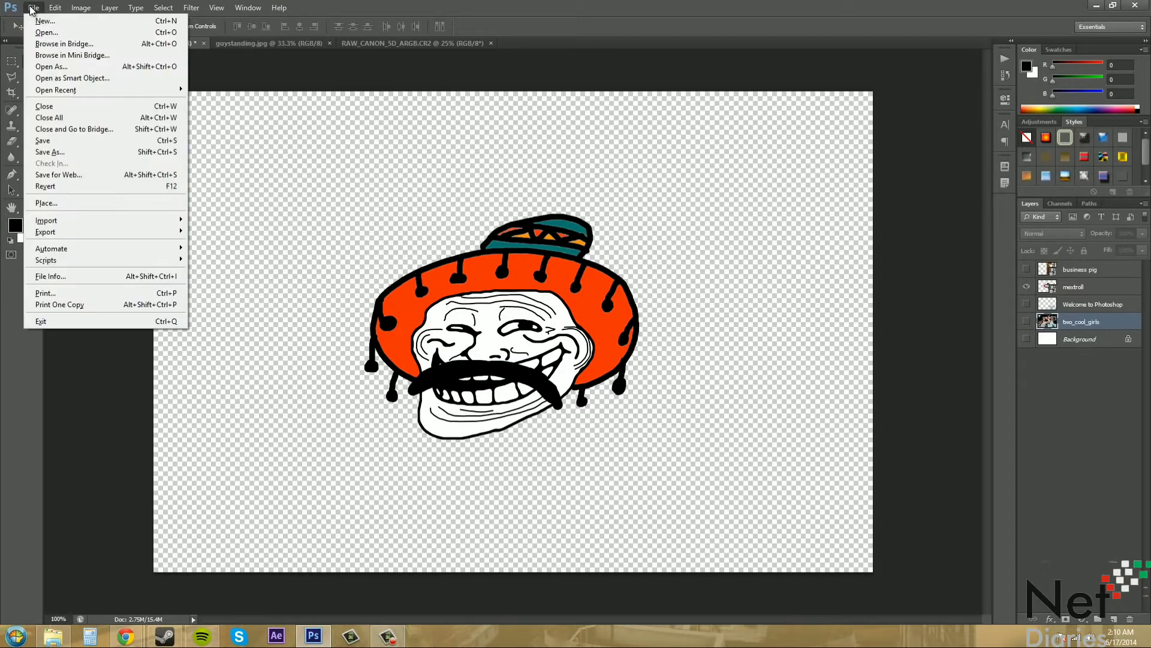
pyautogui.click(56, 203)
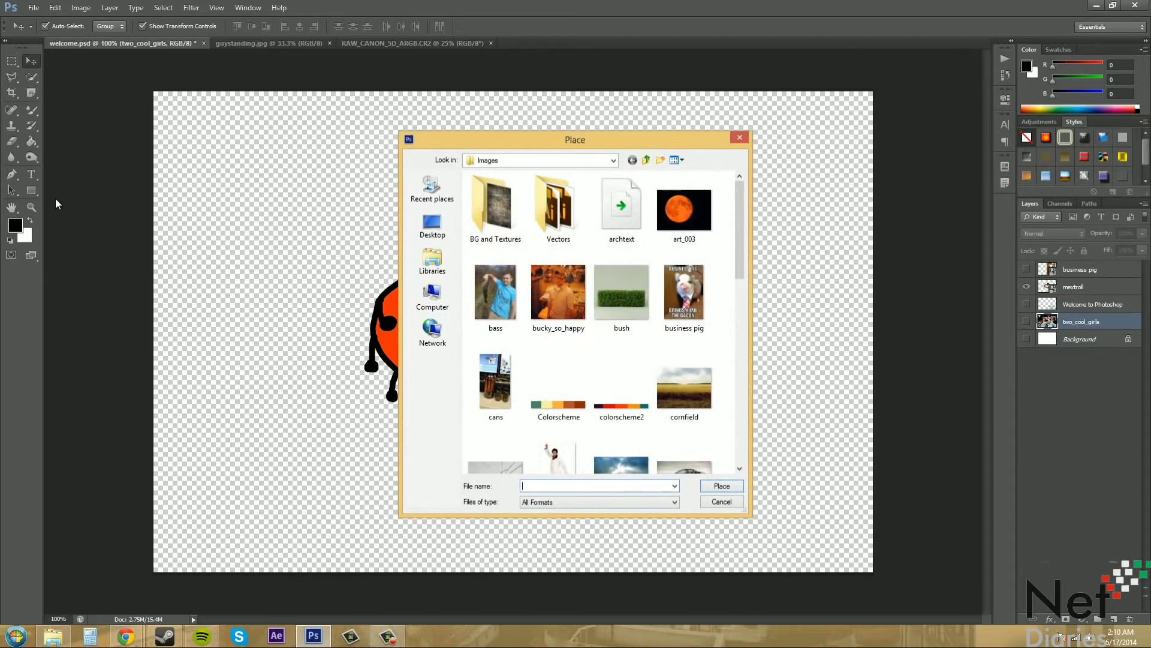
pyautogui.moveTo(741, 214); pyautogui.dragTo(724, 260)
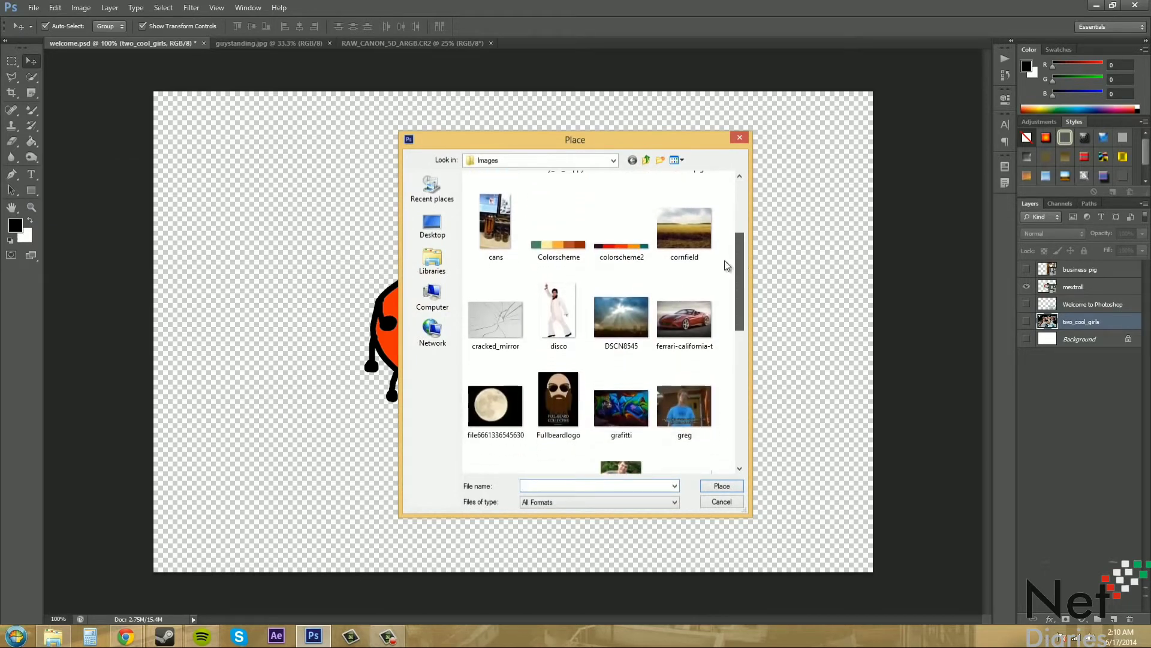
pyautogui.click(567, 246)
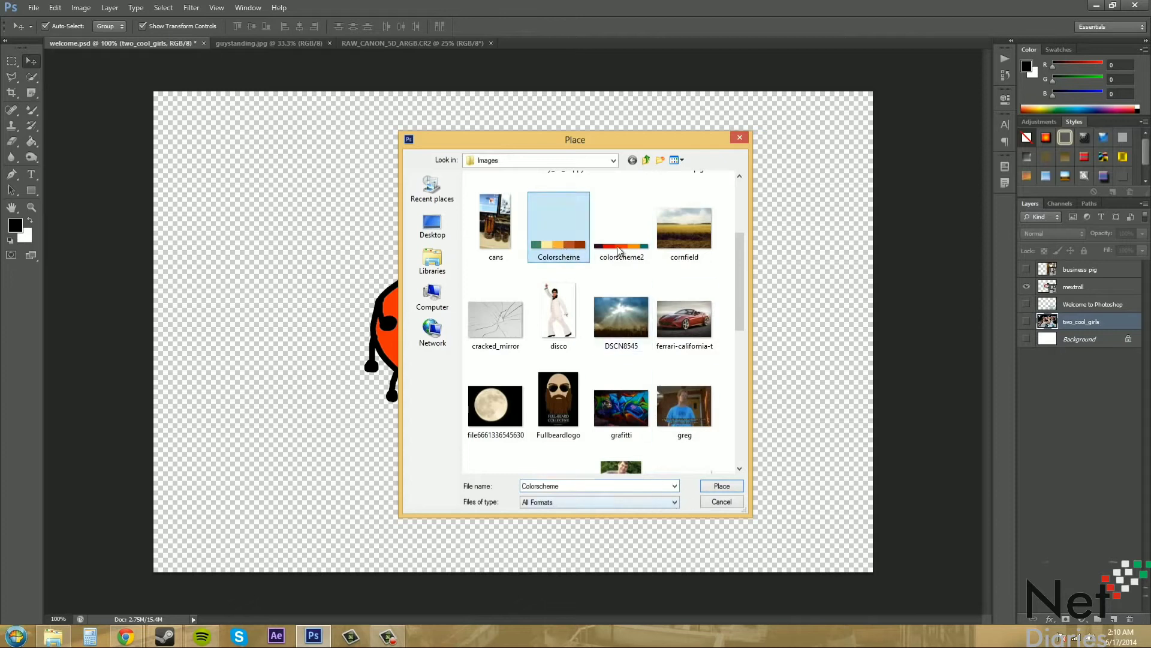
pyautogui.press('Right')
pyautogui.click(723, 487)
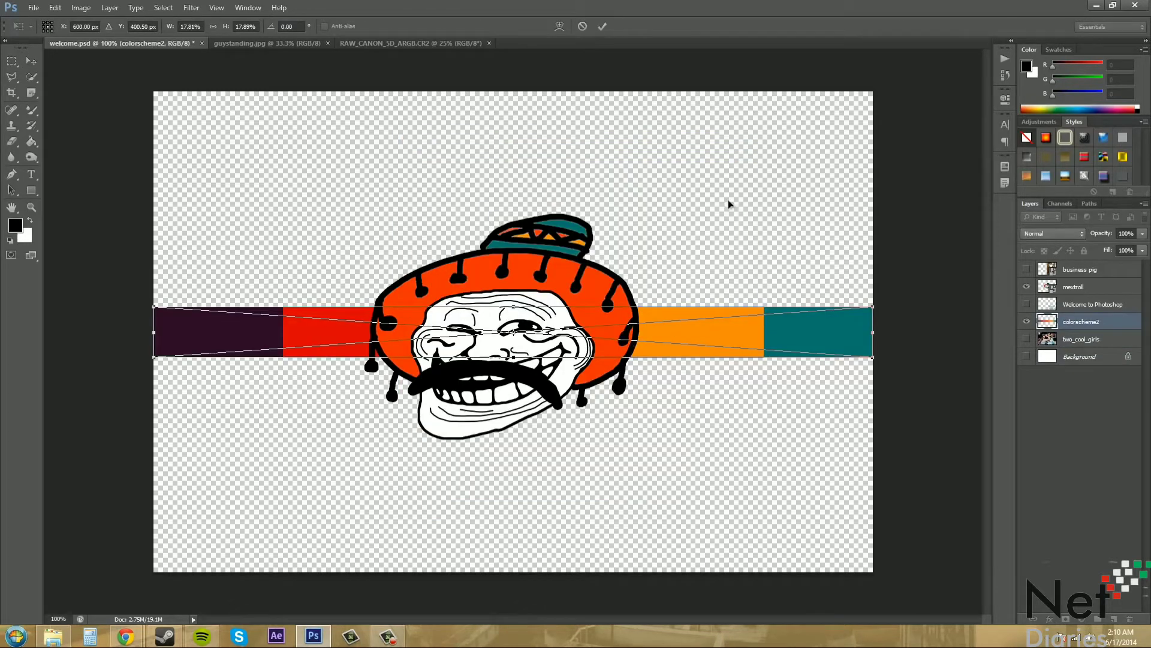
pyautogui.press('Return')
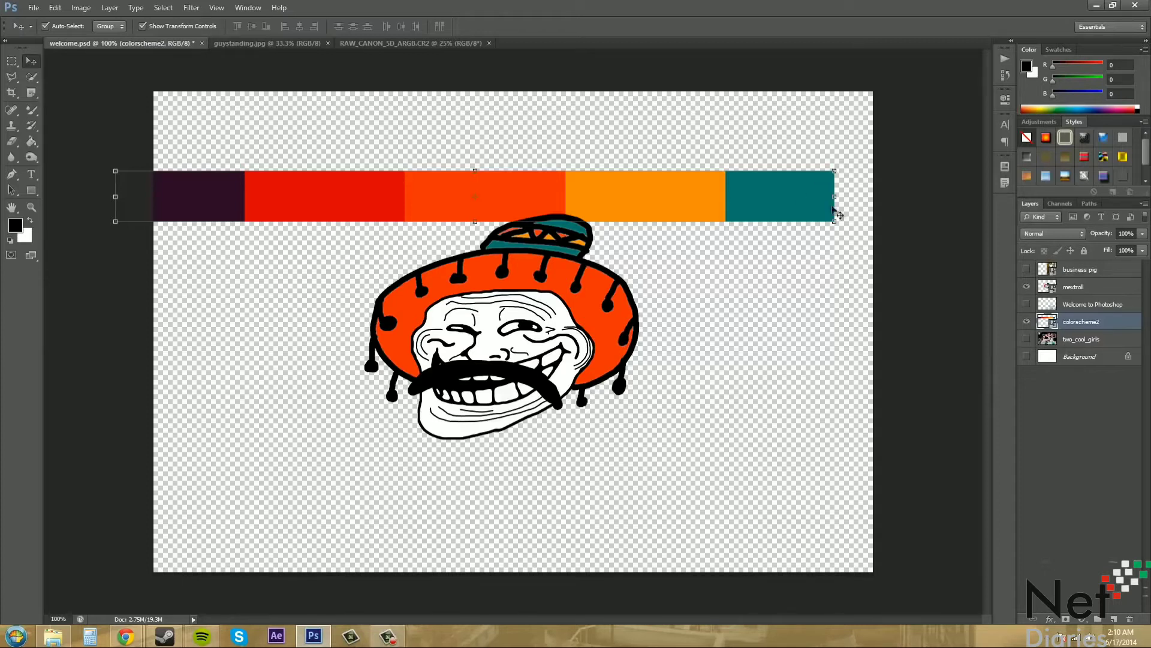
# - Shrink the colorscheme2 strip with Free Transform and enlarge it back to its original size
pyautogui.click(835, 178)
pyautogui.click(815, 200)
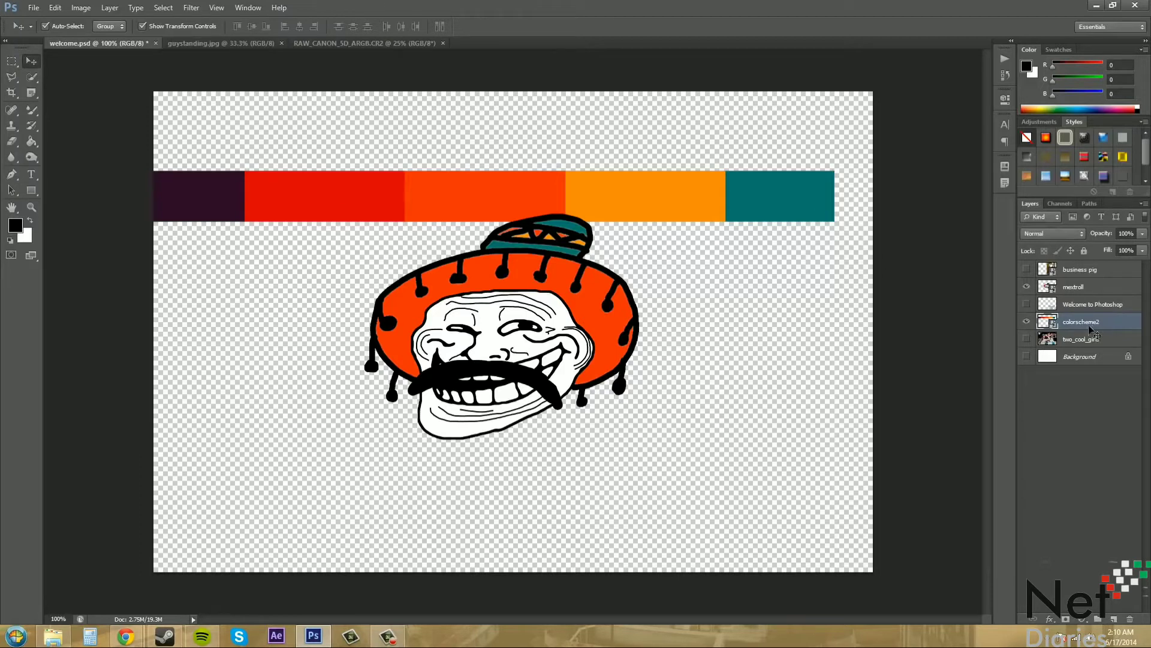
pyautogui.click(653, 204)
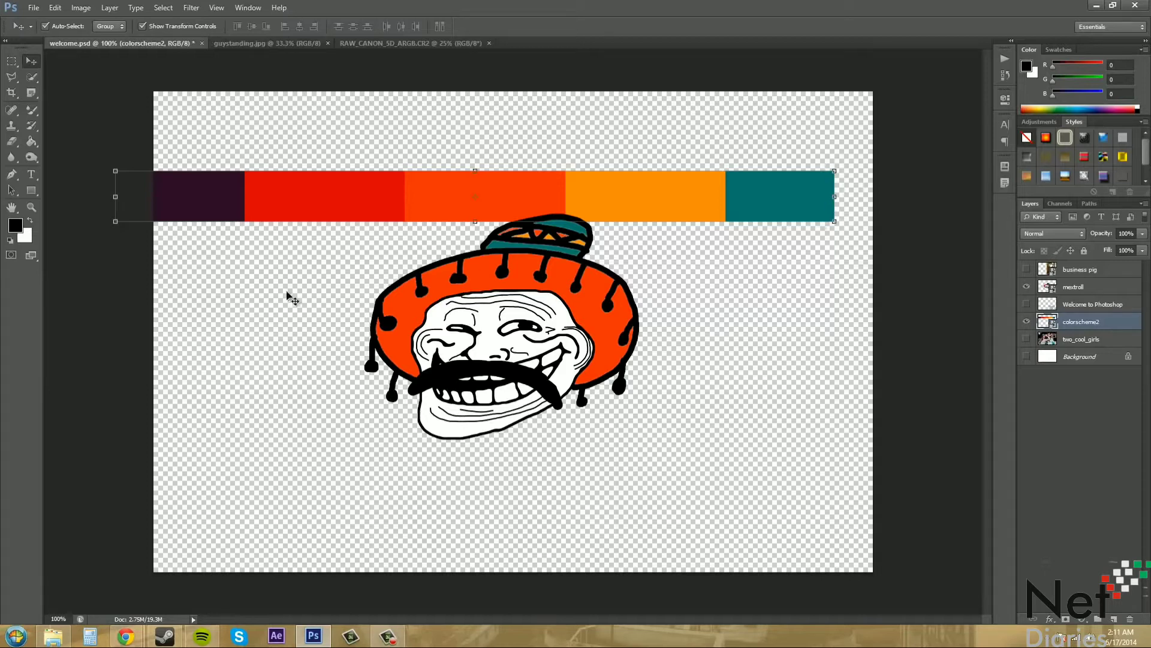
pyautogui.click(835, 221)
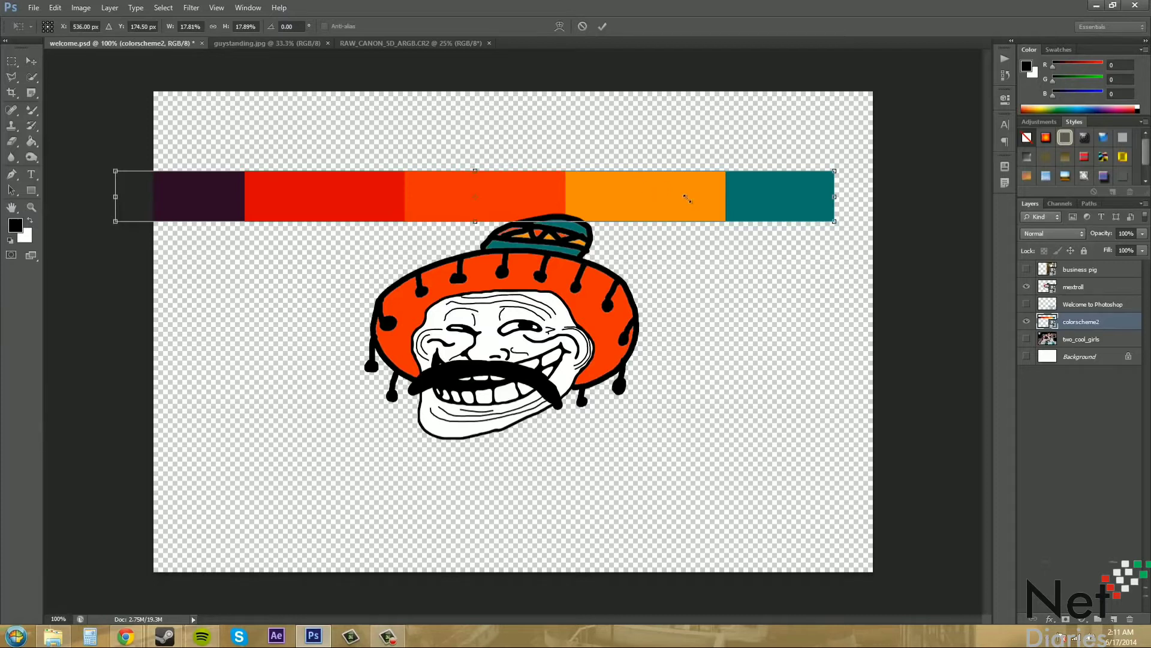
pyautogui.moveTo(690, 195); pyautogui.dragTo(841, 241)
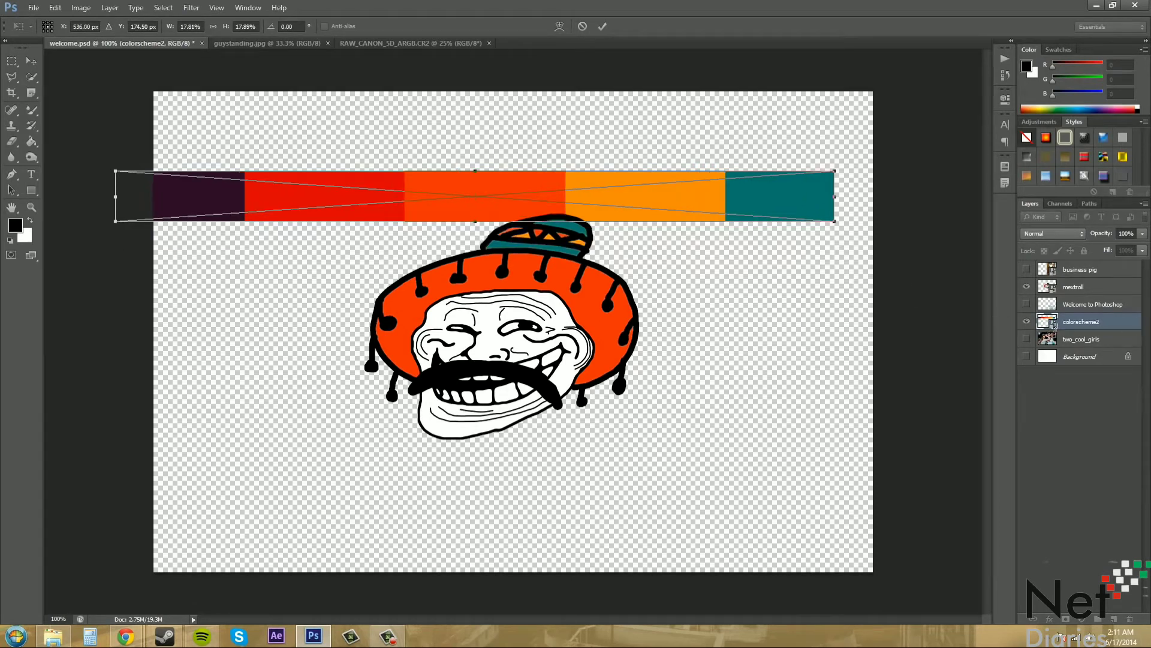
pyautogui.press('Return')
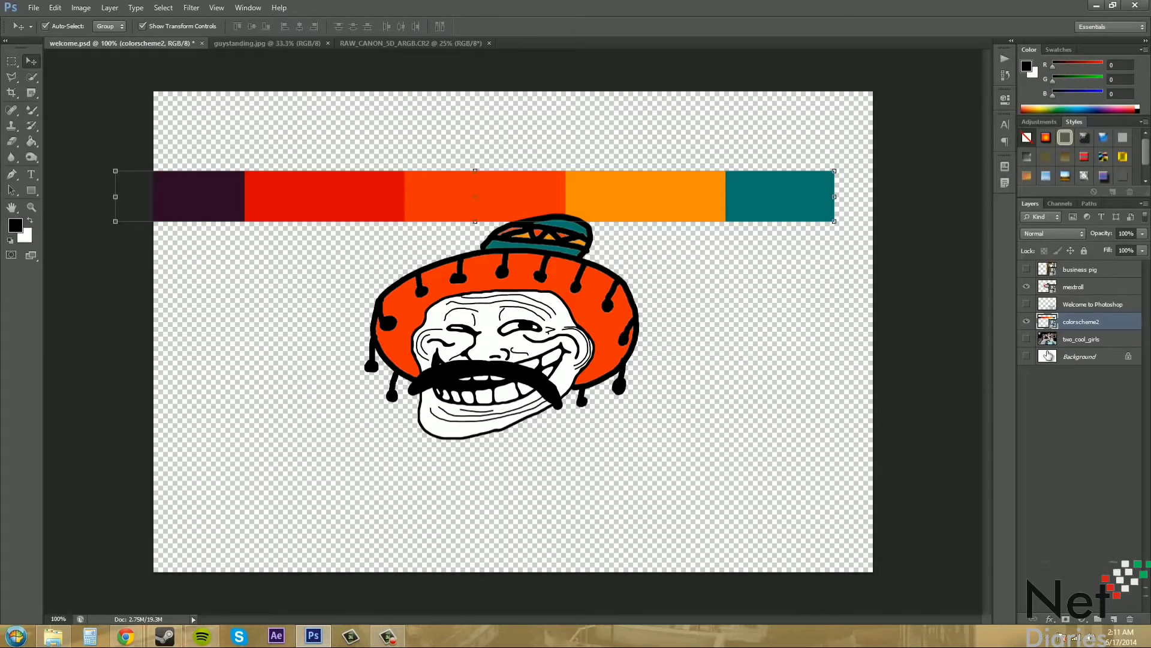
# - Show the two_cool_girls layer and hide the mextroll and colorscheme2 layers
pyautogui.click(1089, 340)
pyautogui.click(1027, 339)
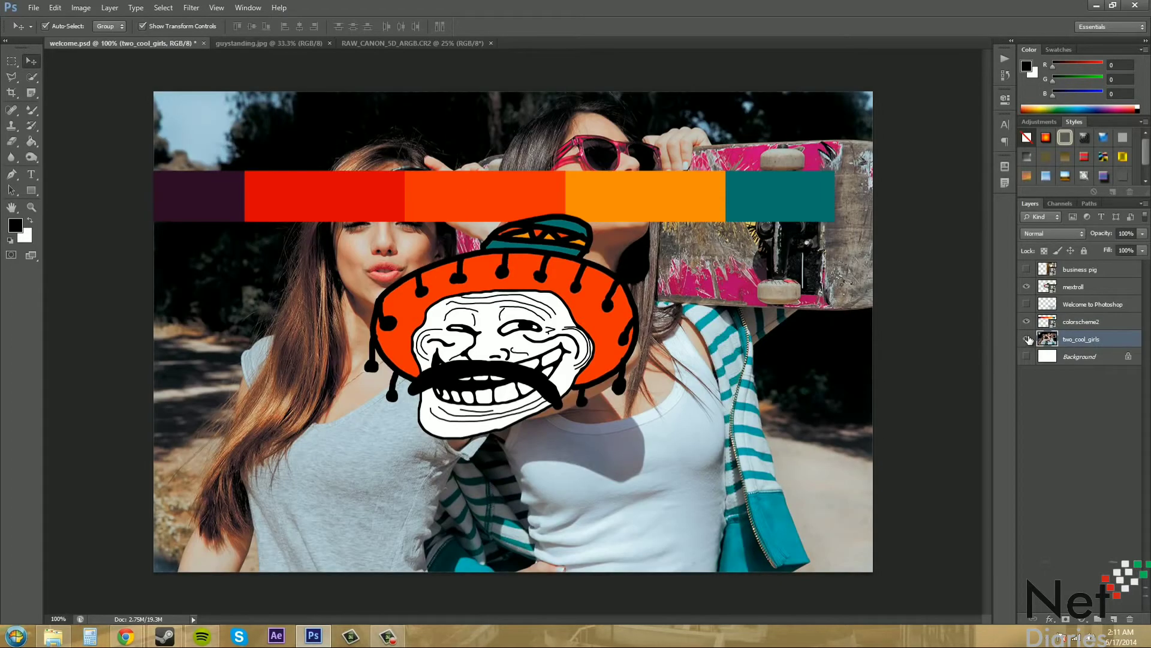
pyautogui.click(1026, 286)
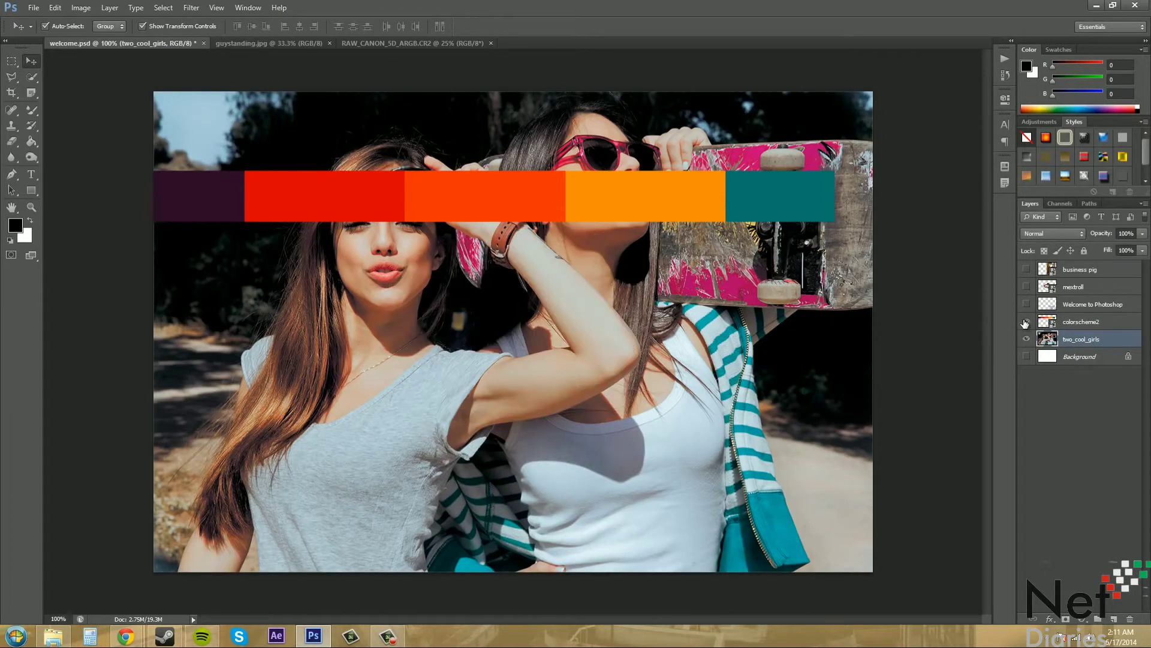
pyautogui.click(1026, 322)
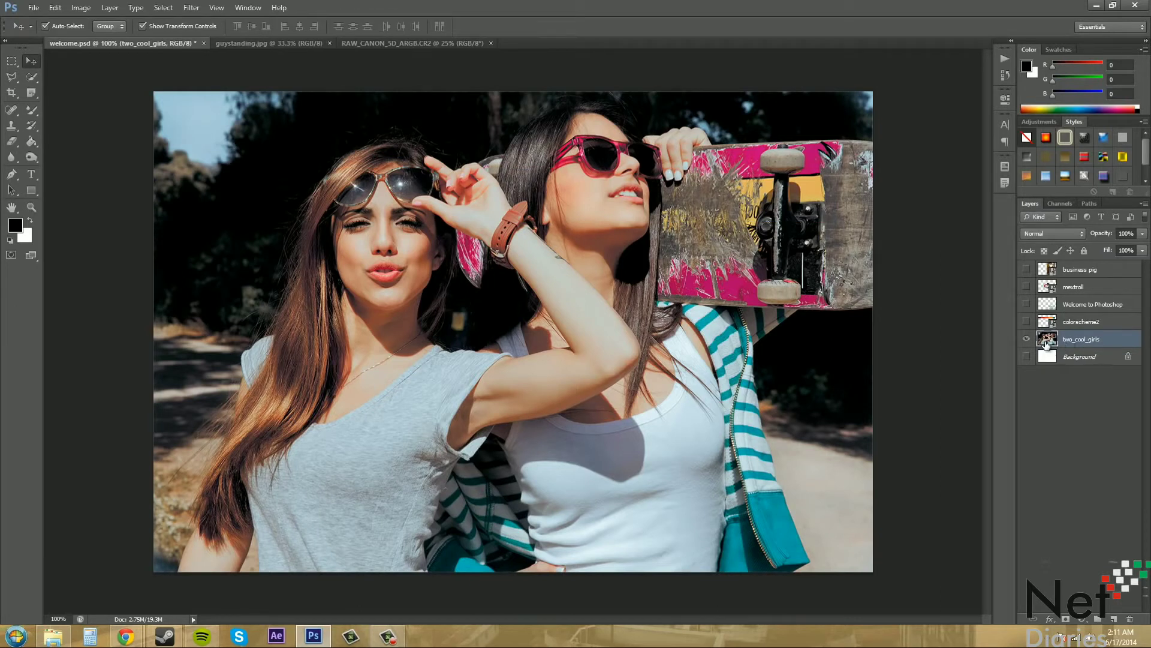
# - Convert the two_cool_girls layer to a Smart Object
pyautogui.rightClick(1078, 339)
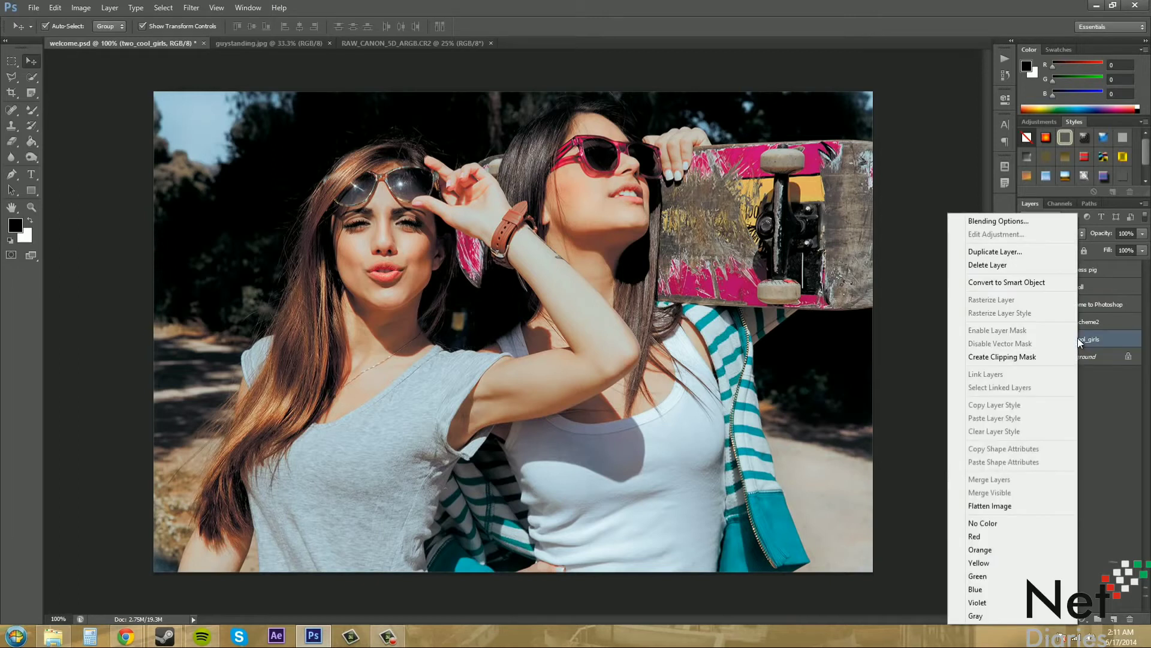
pyautogui.click(1003, 283)
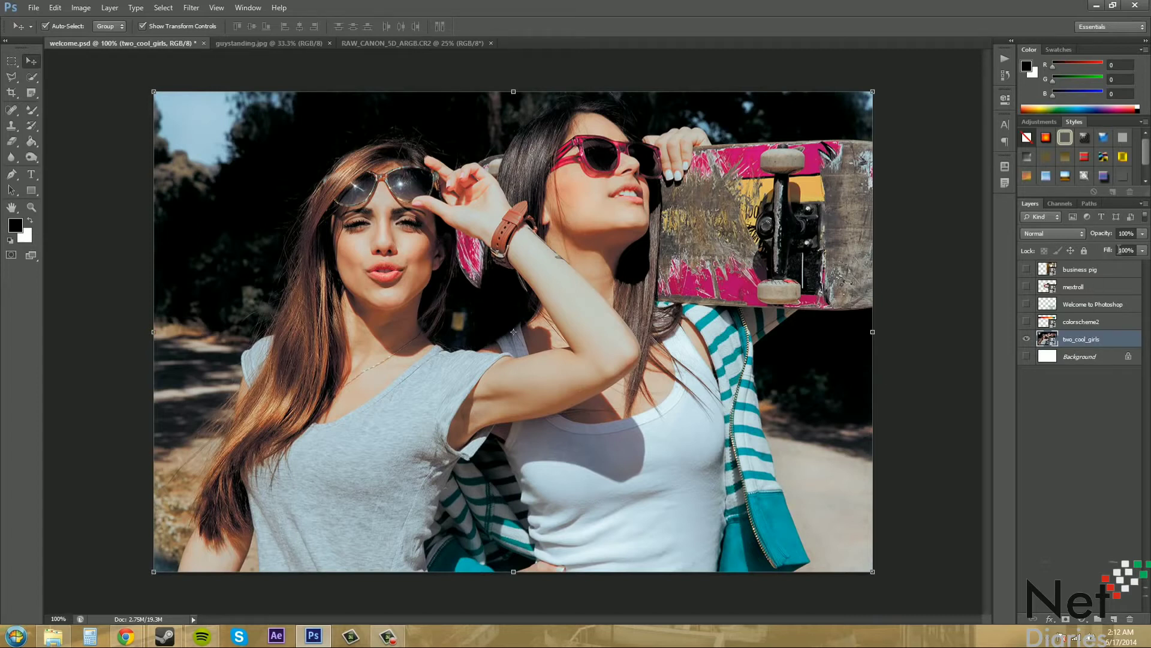
pyautogui.click(1145, 205)
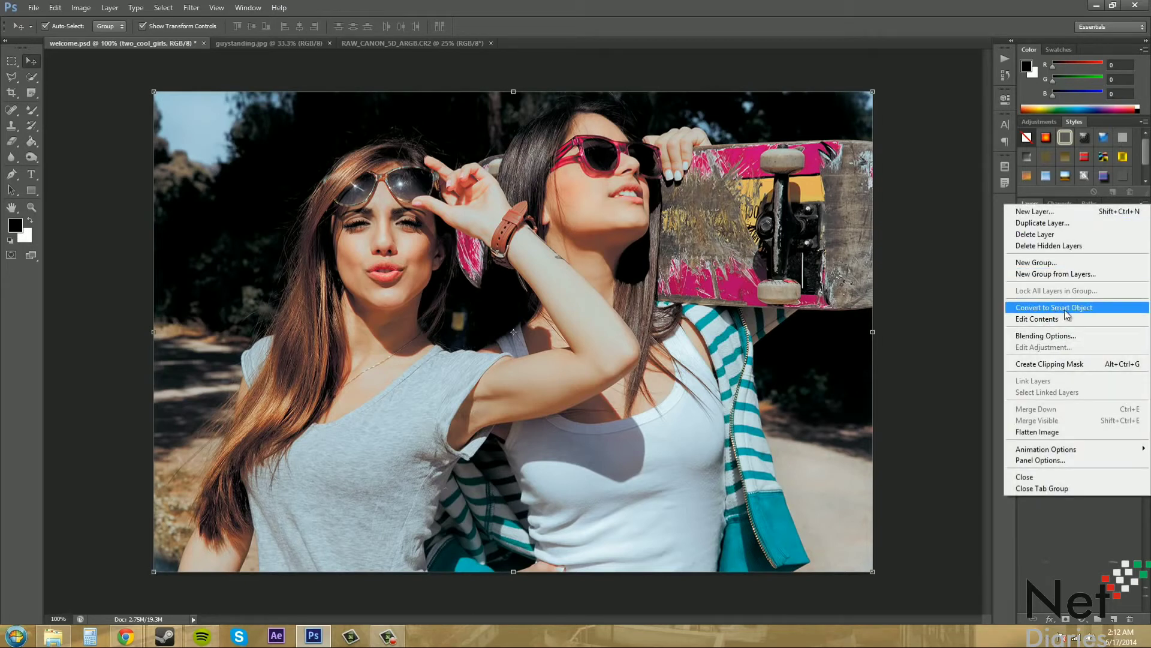
pyautogui.click(1088, 559)
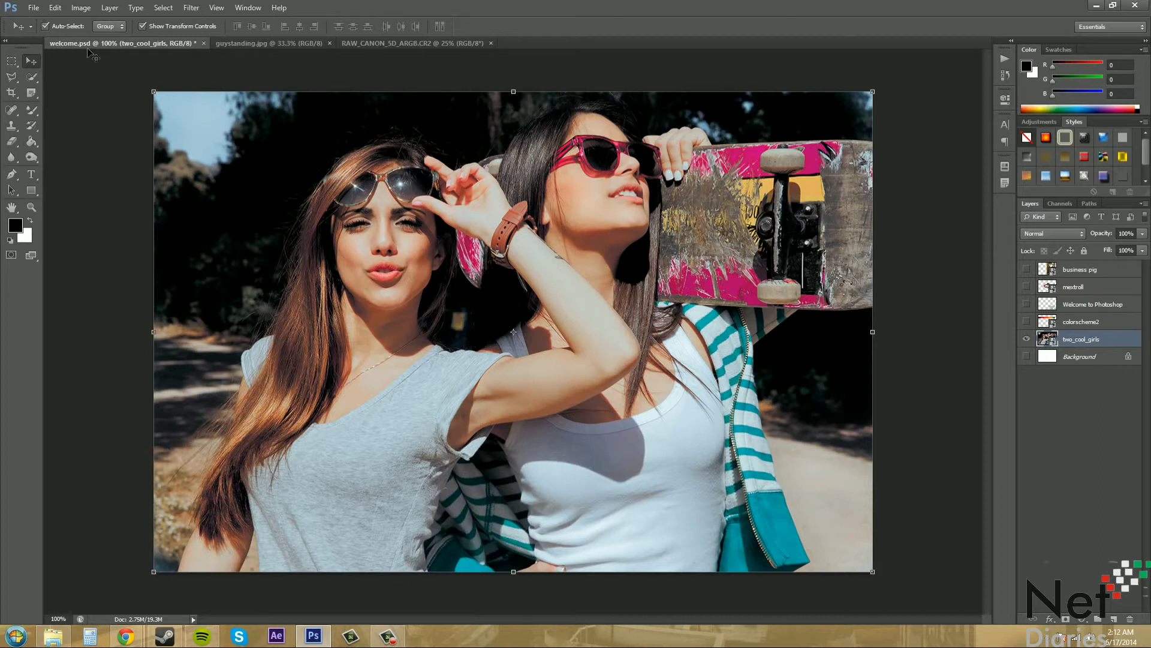
# - Open the joby image as a Smart Object in its own document
pyautogui.click(1065, 324)
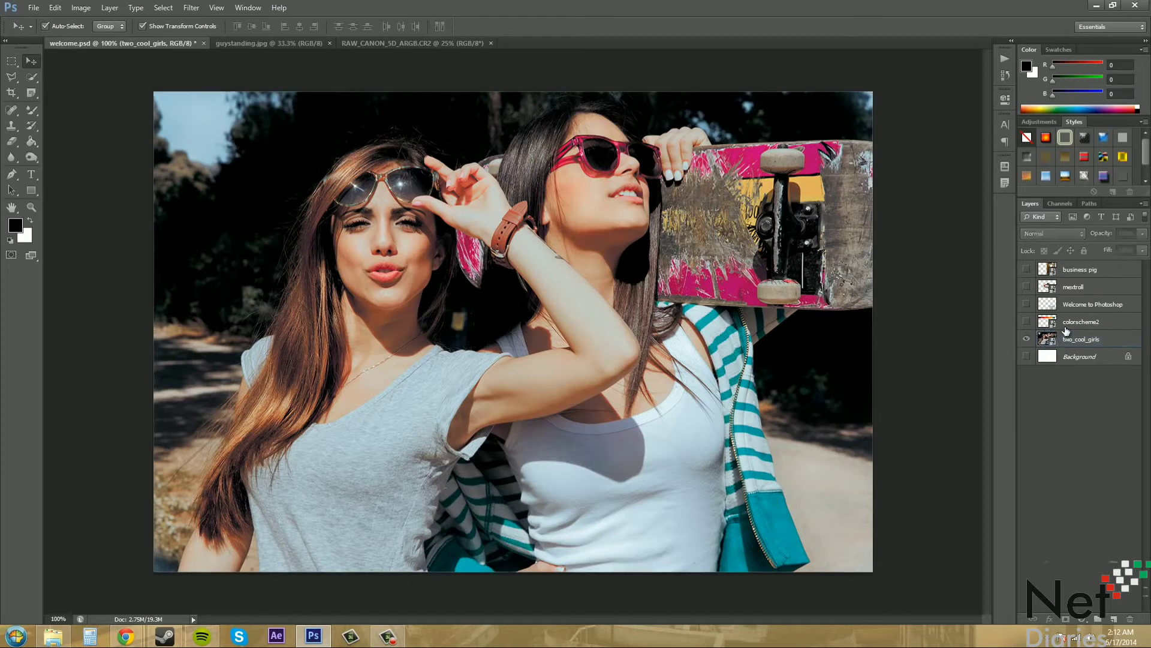
pyautogui.click(34, 8)
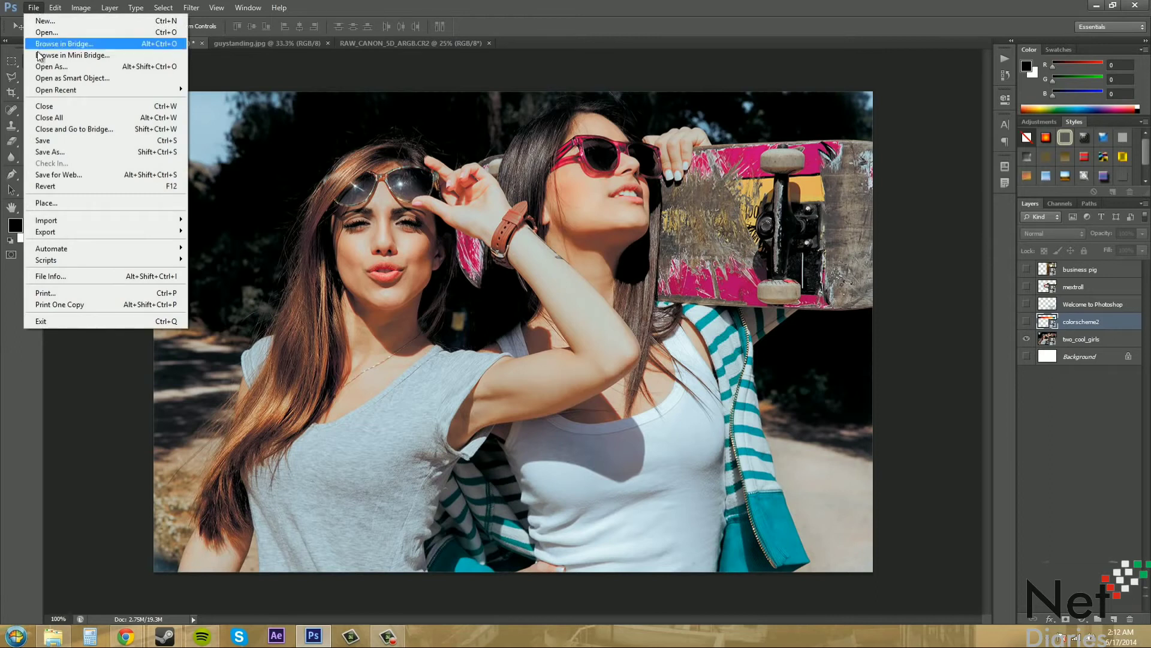
pyautogui.click(87, 79)
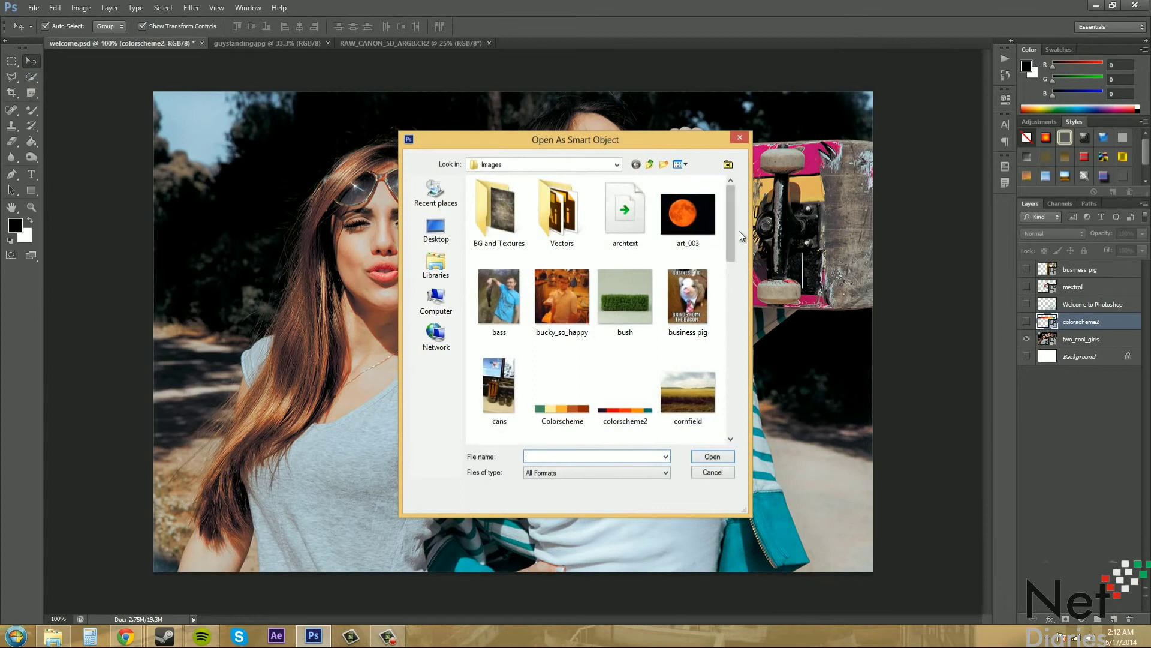
pyautogui.moveTo(732, 218); pyautogui.dragTo(739, 322)
pyautogui.click(629, 276)
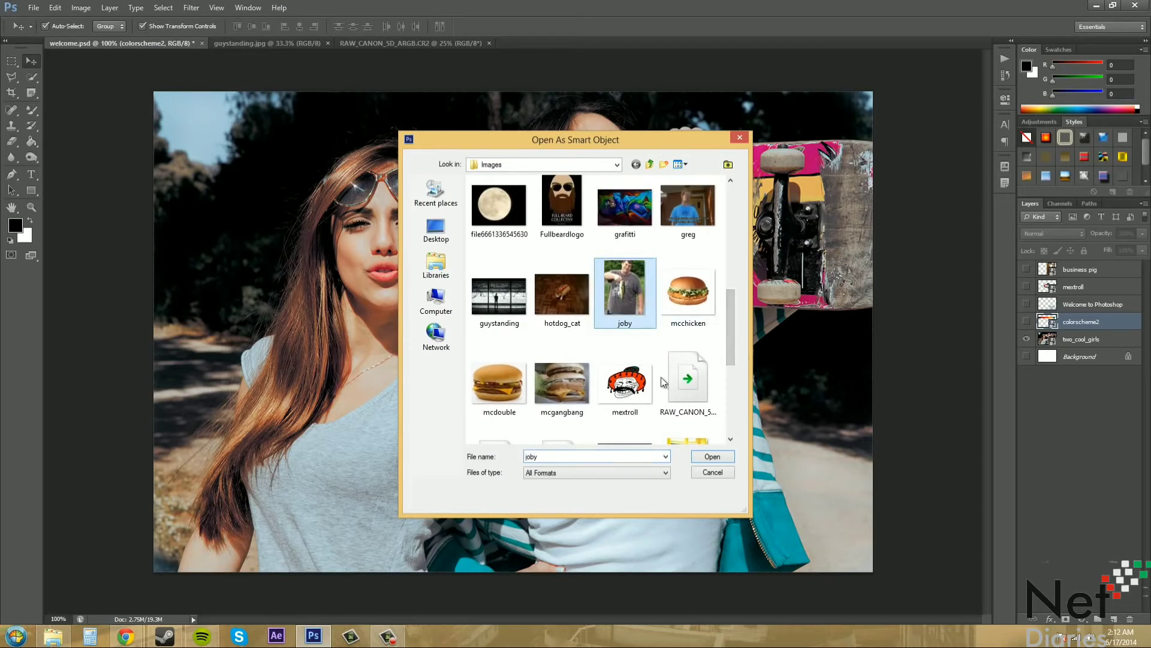
pyautogui.click(712, 456)
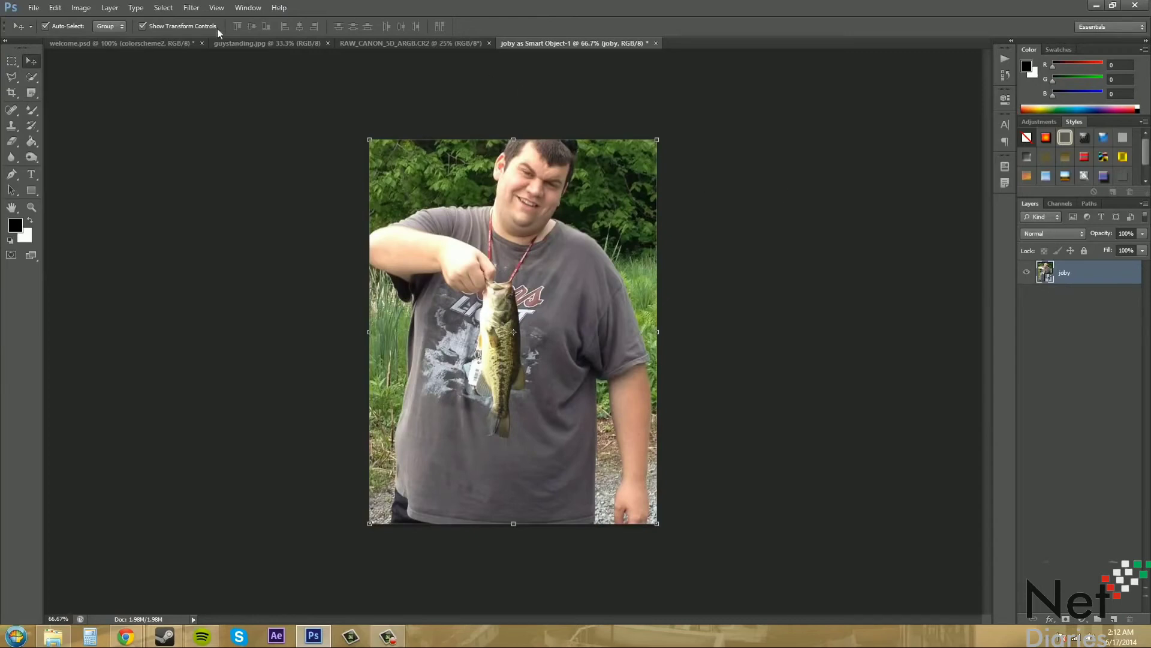
# - Open the contents of the two_cool_girls Smart Object in welcome.psd for editing and stop the save reminder from showing again
pyautogui.click(162, 44)
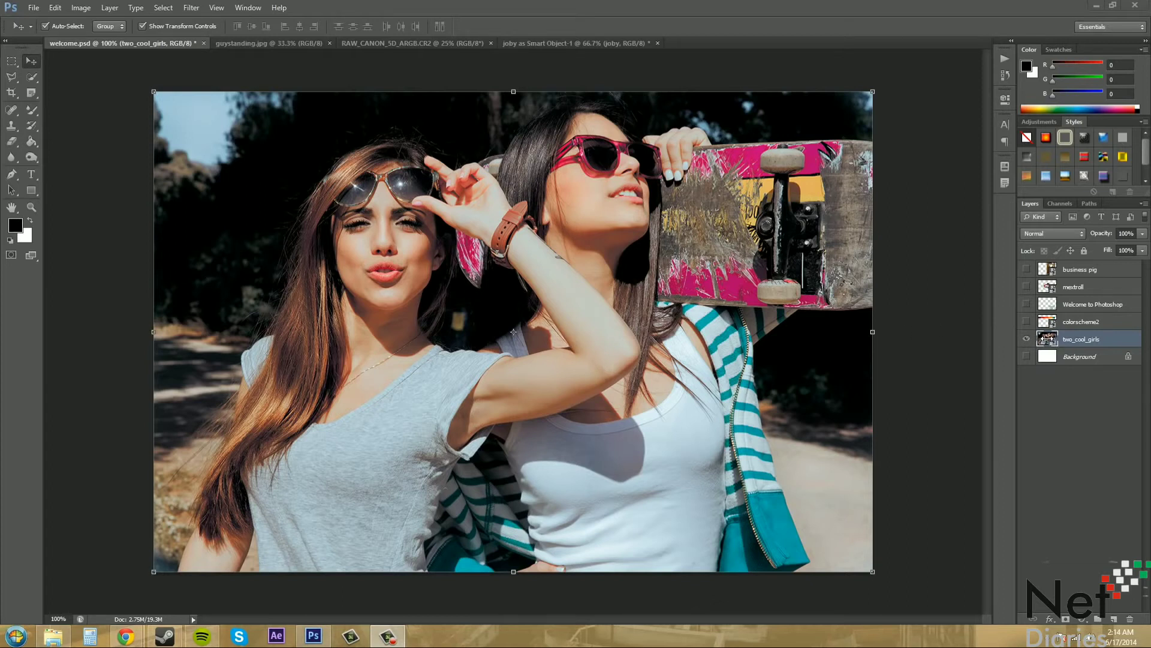
pyautogui.click(1057, 382)
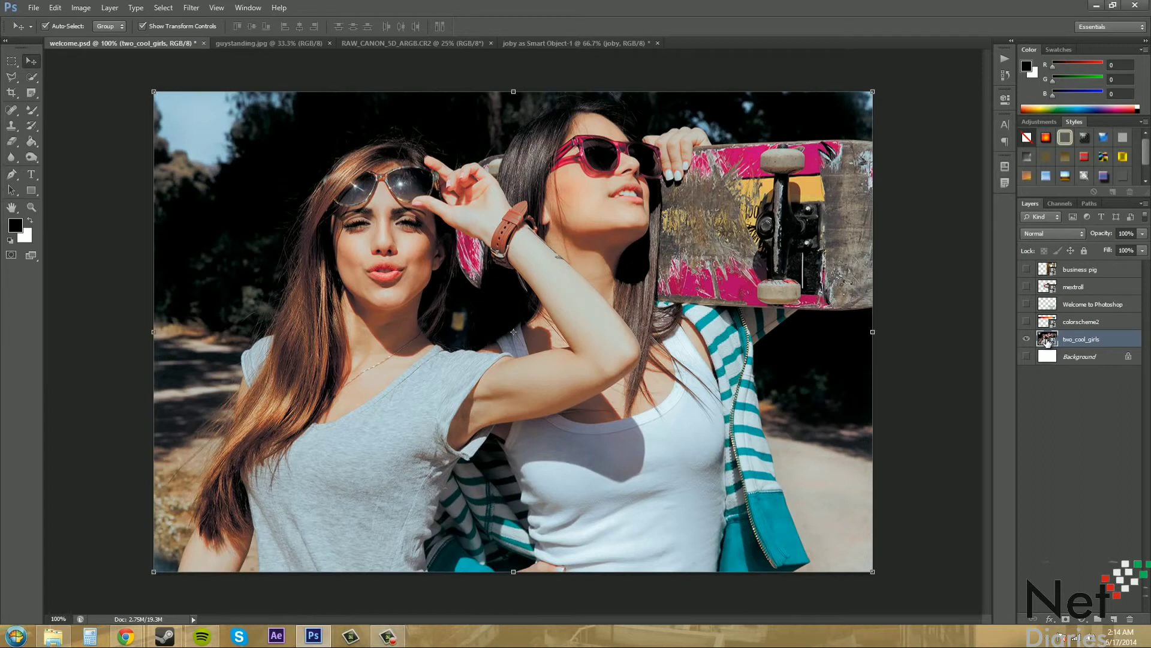
pyautogui.doubleClick(1048, 339)
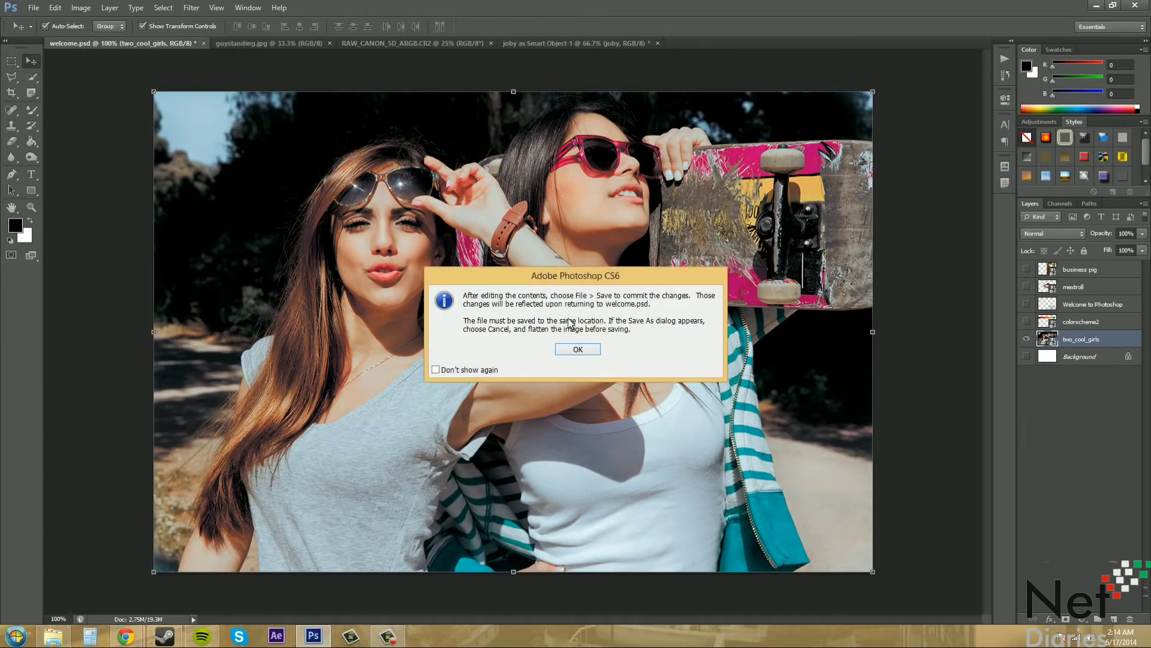
pyautogui.click(435, 370)
pyautogui.click(577, 352)
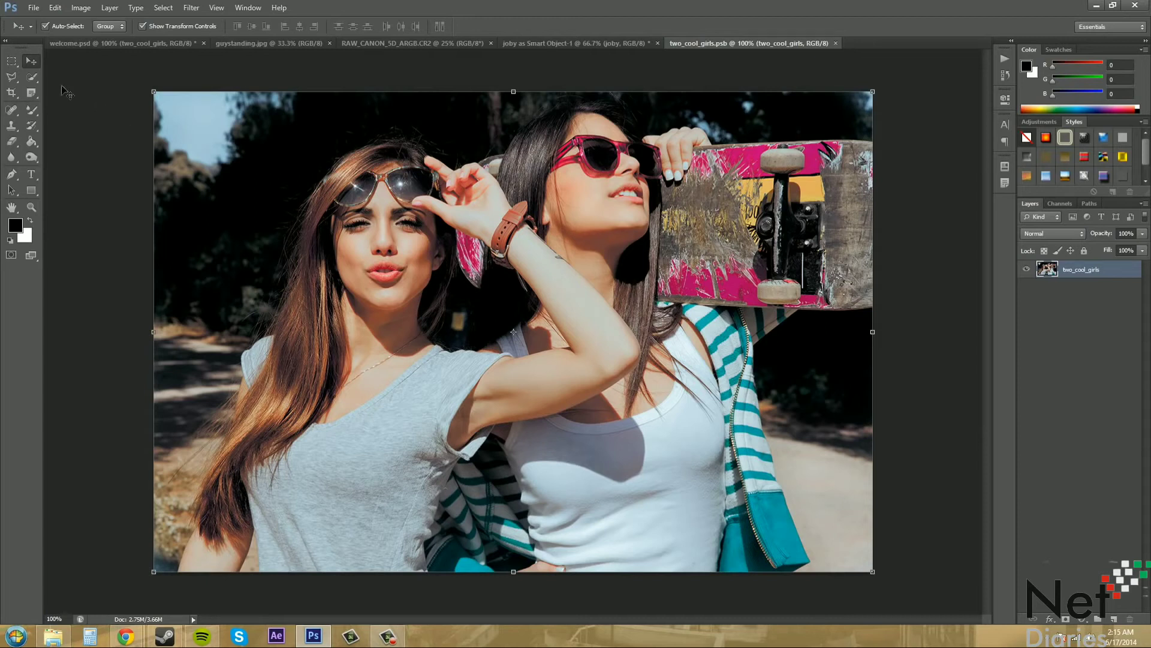
# - Crop the Smart Object's contents to a slightly rotated area around the long-haired woman's face and raised hand, and save the file
pyautogui.click(13, 94)
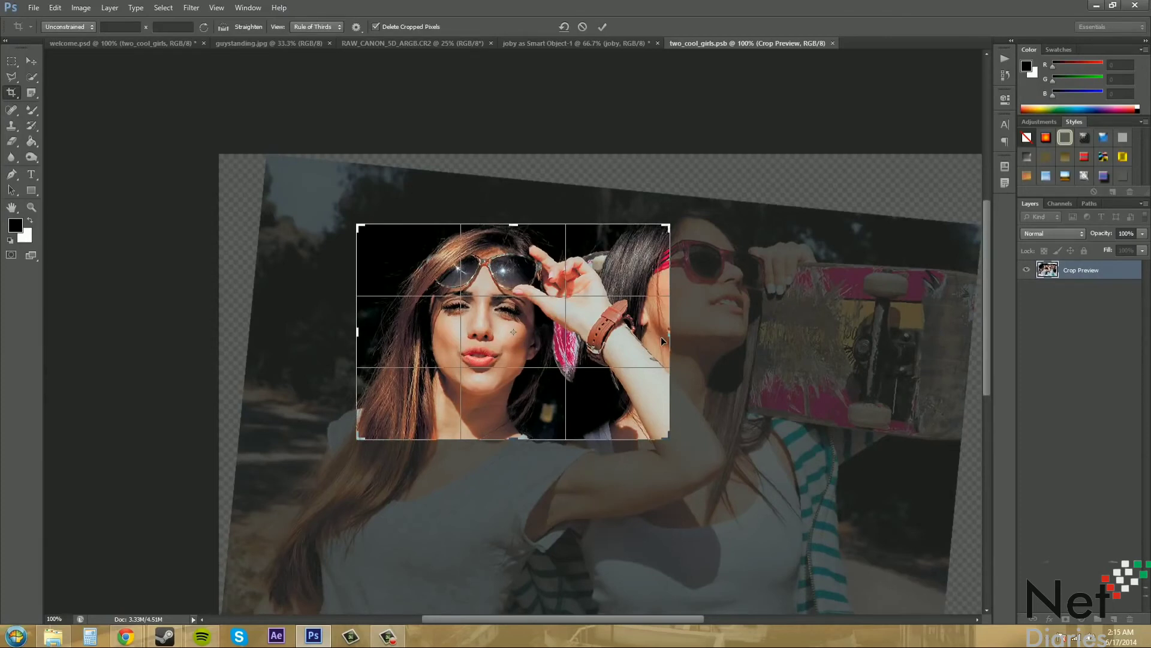
pyautogui.press('Return')
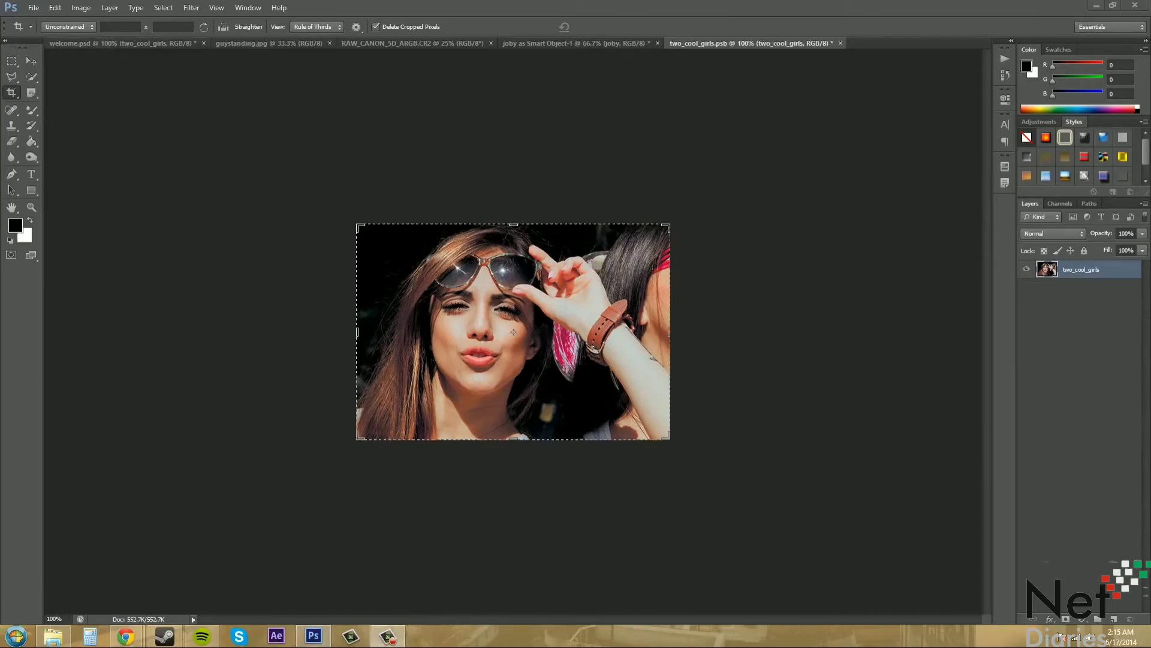
pyautogui.click(31, 7)
pyautogui.click(48, 139)
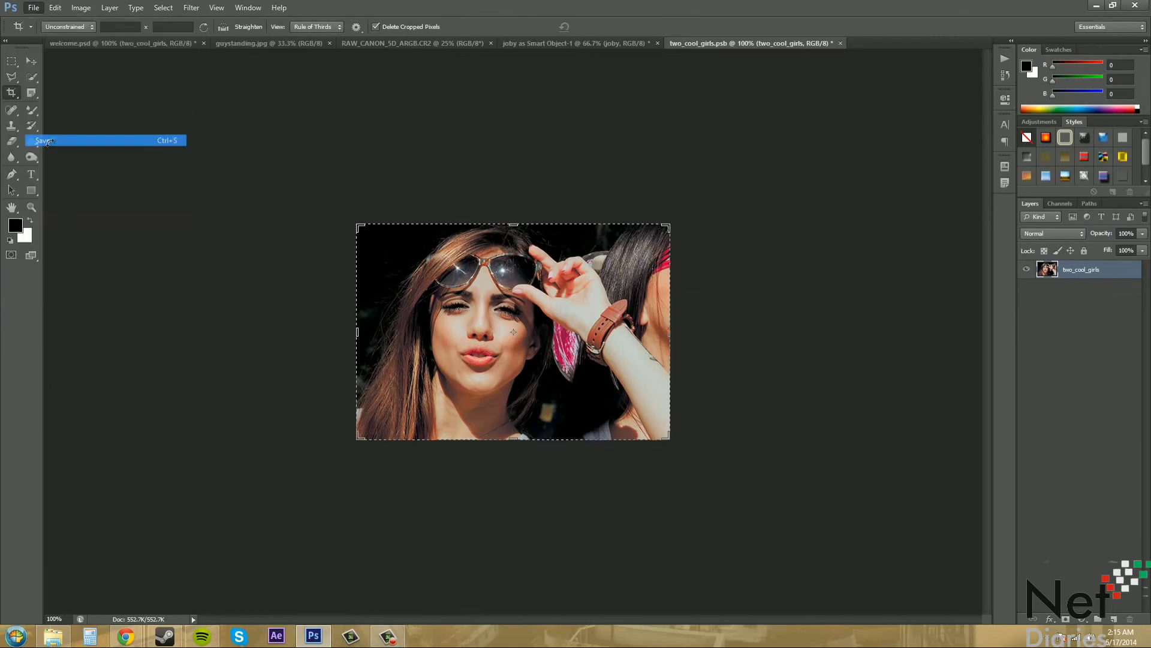
# - Return to welcome.psd and examine how the two_cool_girls layer reflects the edited contents
pyautogui.click(106, 42)
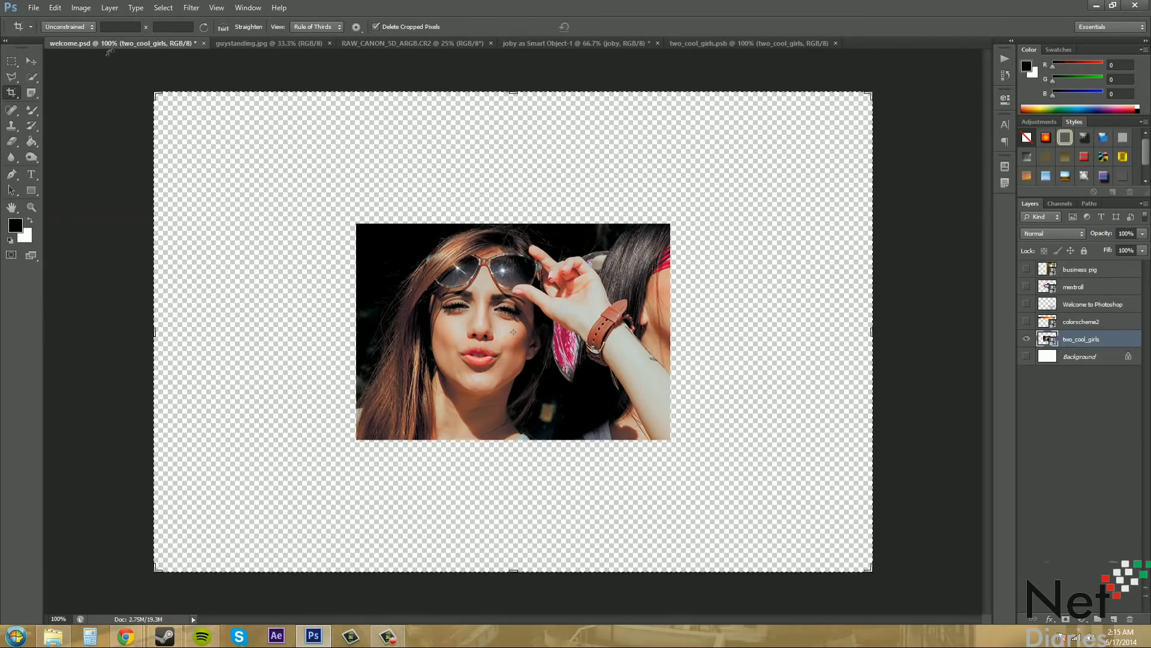
pyautogui.moveTo(713, 49); pyautogui.dragTo(699, 47)
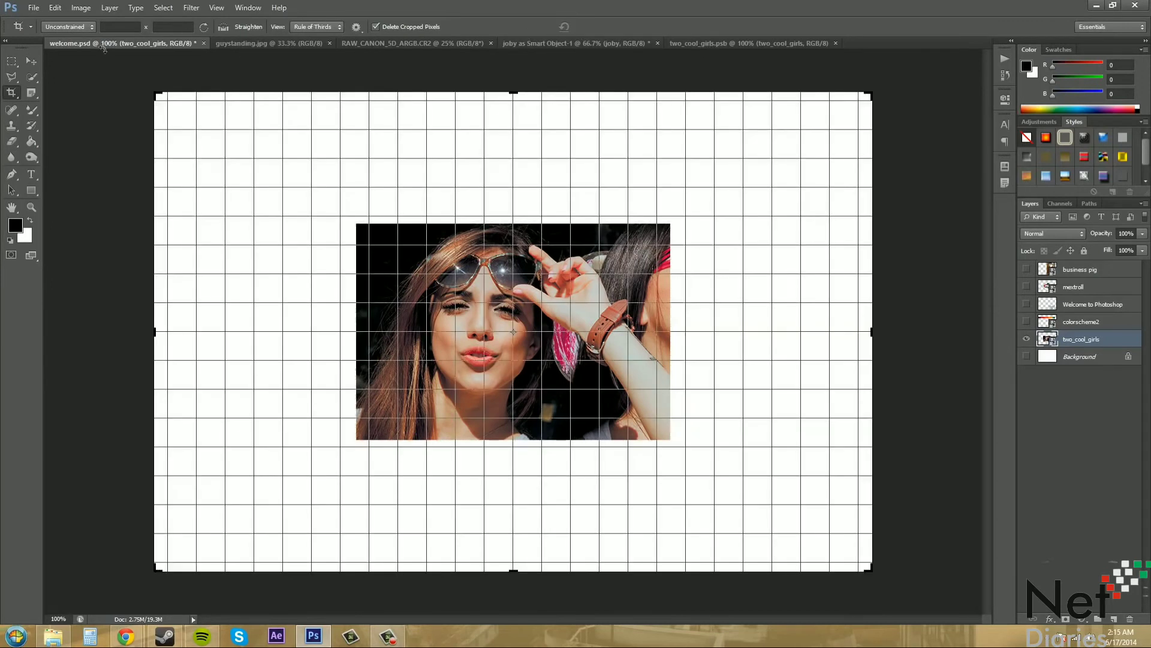
pyautogui.click(35, 62)
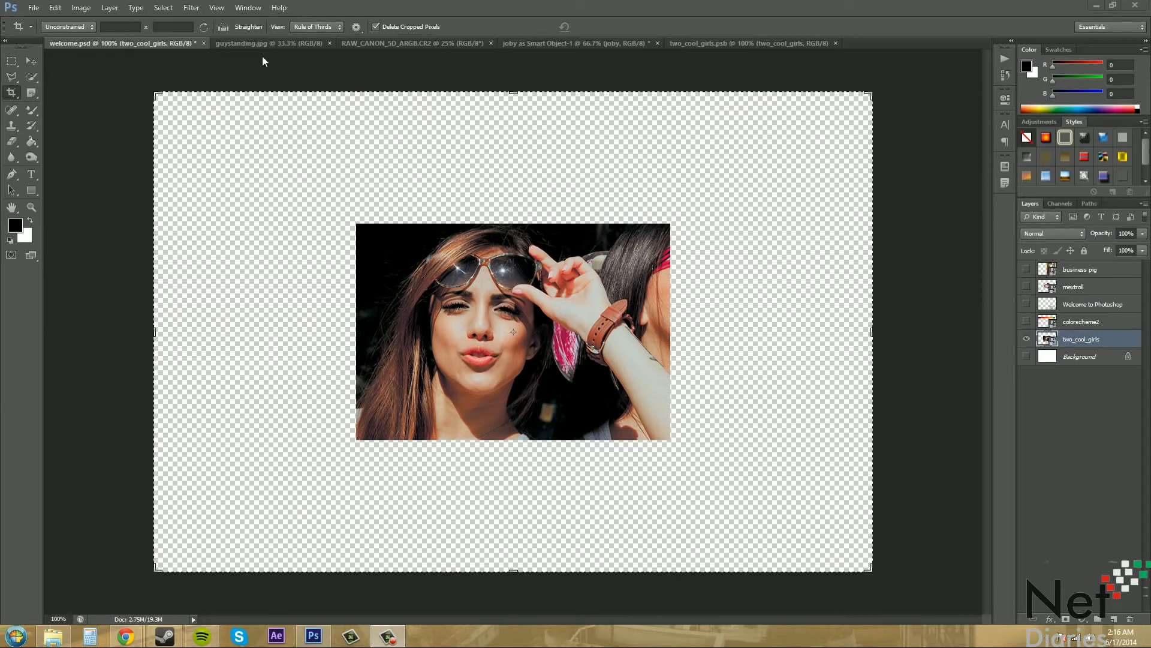
# - Close guystanding.jpg, RAW_CANON_5D_ARGB.CR2 and the joby Smart Object document, discarding any unsaved changes
pyautogui.click(328, 43)
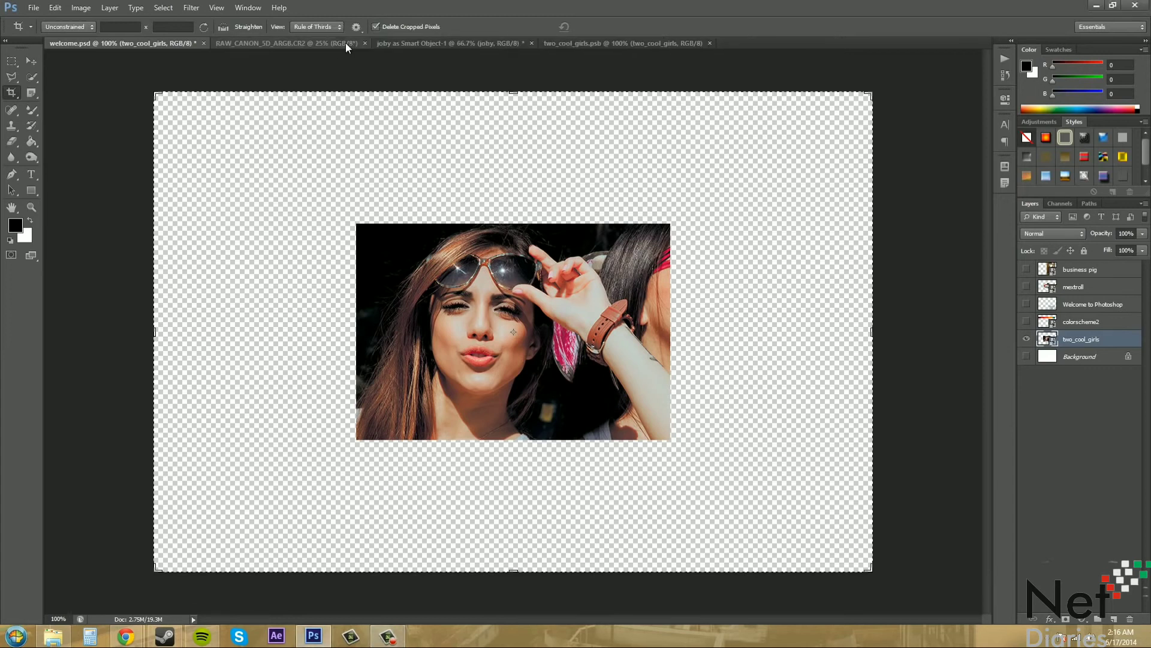
pyautogui.click(362, 43)
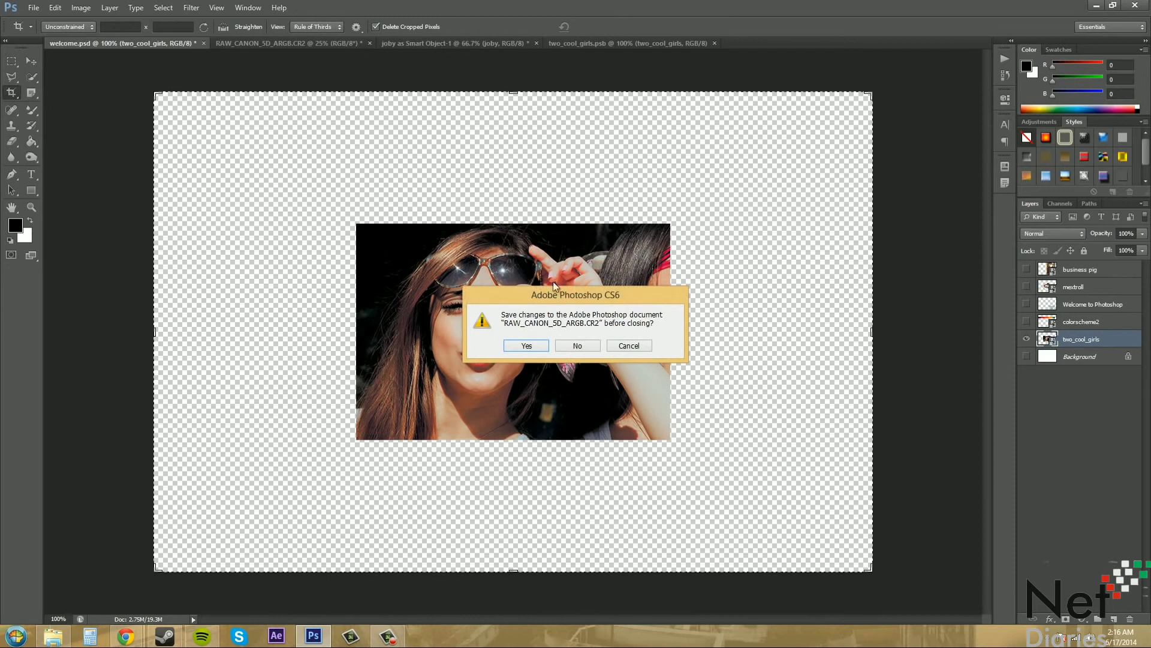
pyautogui.click(576, 345)
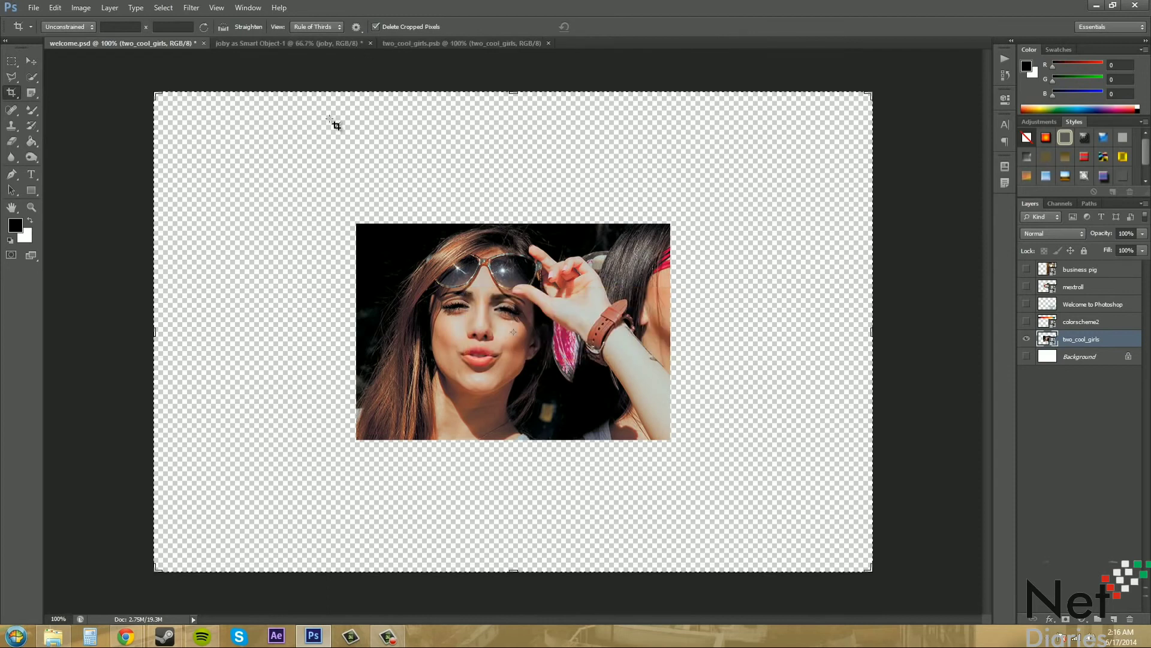
pyautogui.click(310, 43)
pyautogui.click(370, 43)
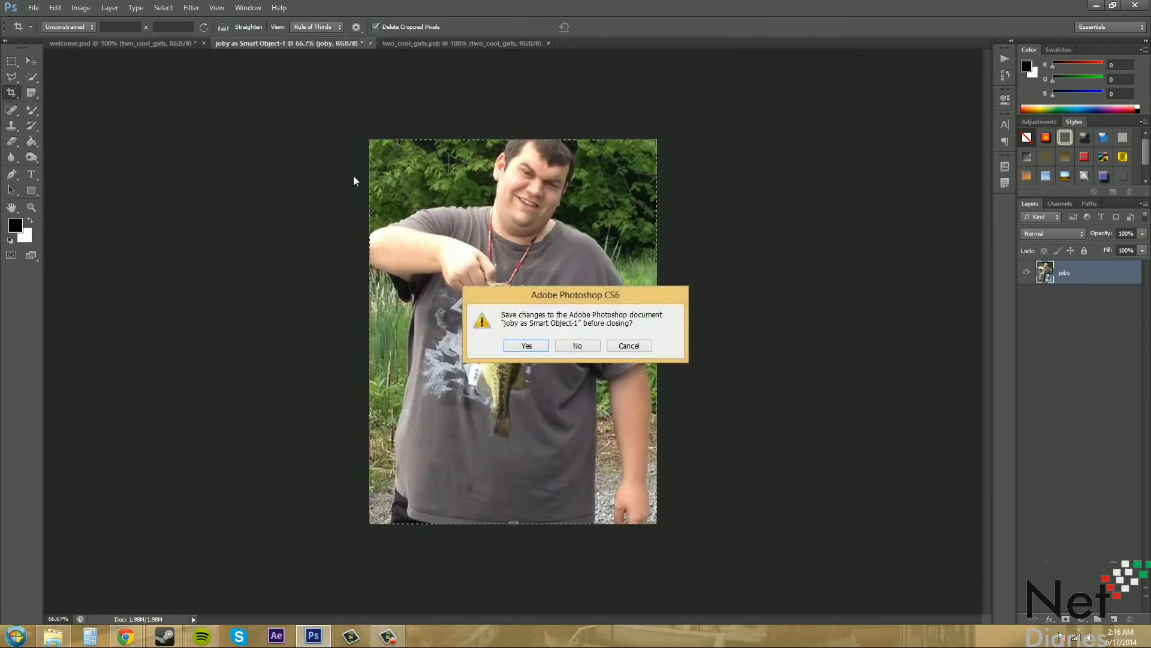
pyautogui.click(576, 346)
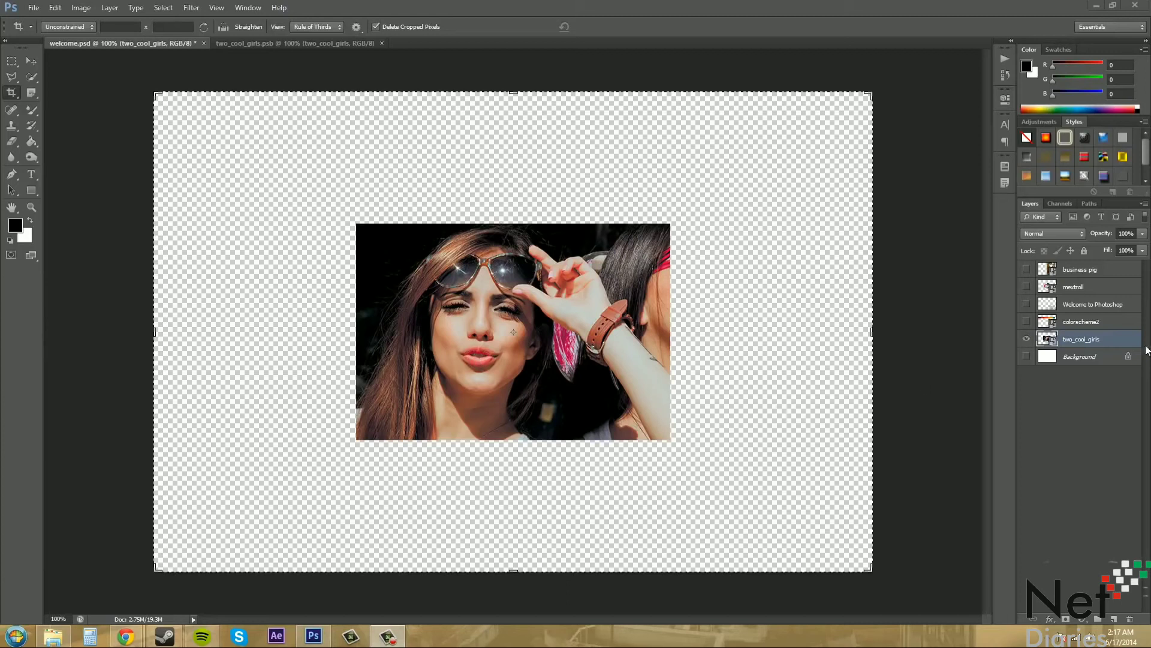
# - Rasterize the two_cool_girls Smart Object layer, and replace it as the visible, selected layer with colorscheme2
pyautogui.rightClick(1105, 343)
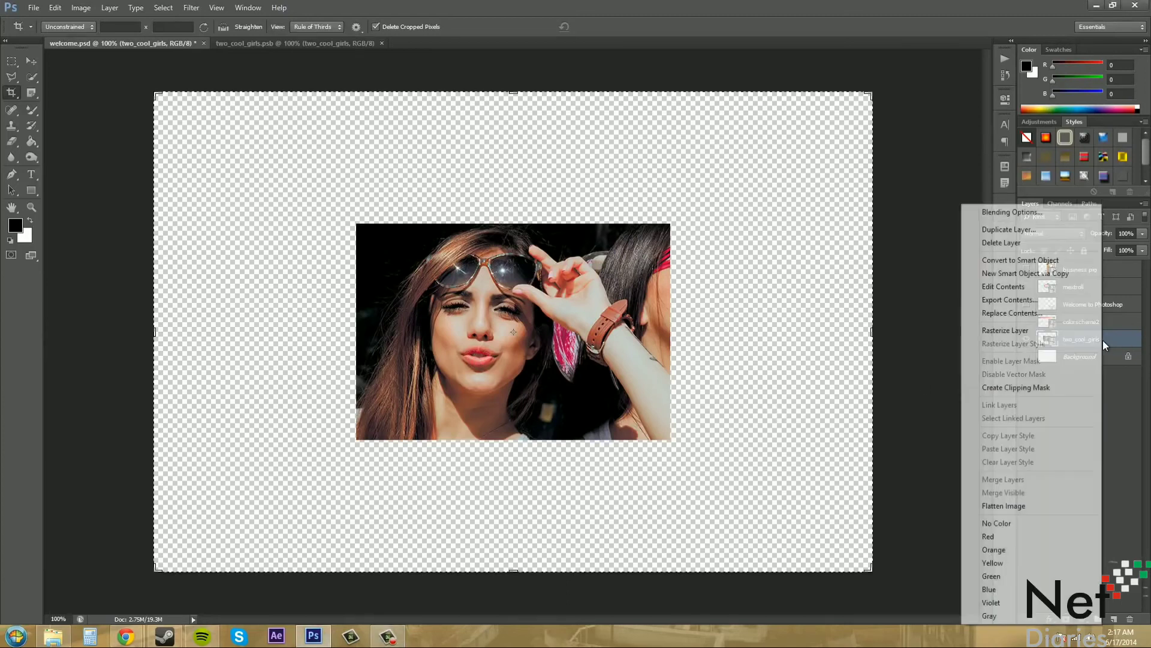
pyautogui.click(1009, 329)
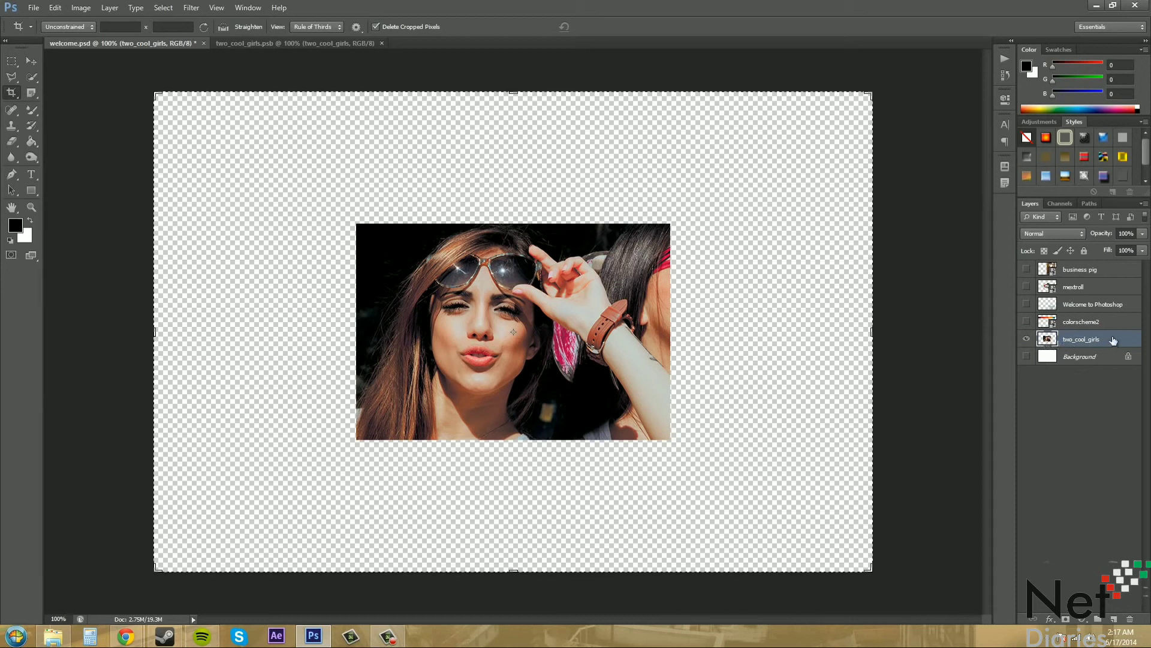
pyautogui.click(1096, 323)
pyautogui.click(1026, 340)
pyautogui.click(1027, 321)
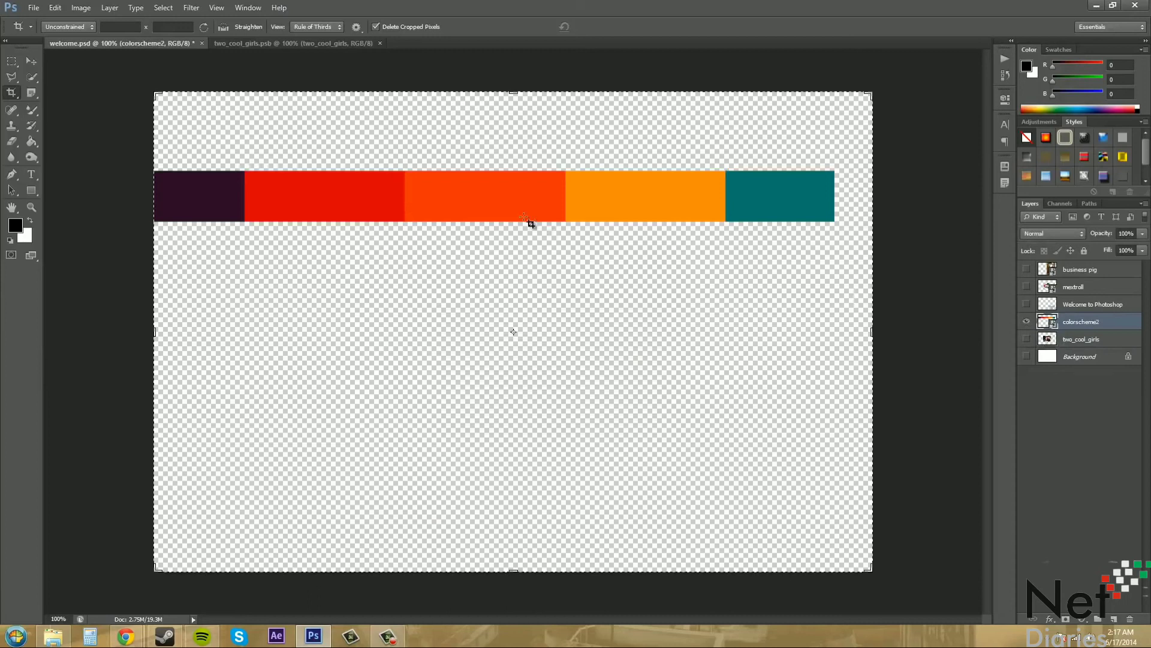
# - Try to darken the red band of the colorscheme2 Smart Object with the Burn tool, declining to rasterize the layer
pyautogui.click(30, 60)
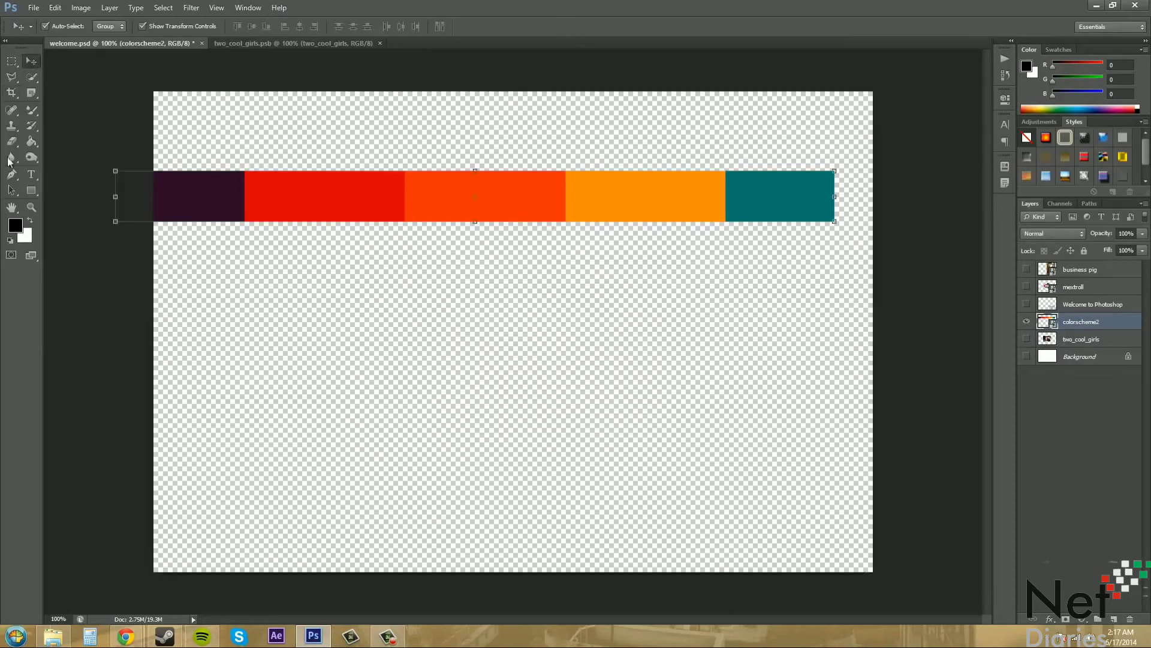
pyautogui.click(34, 156)
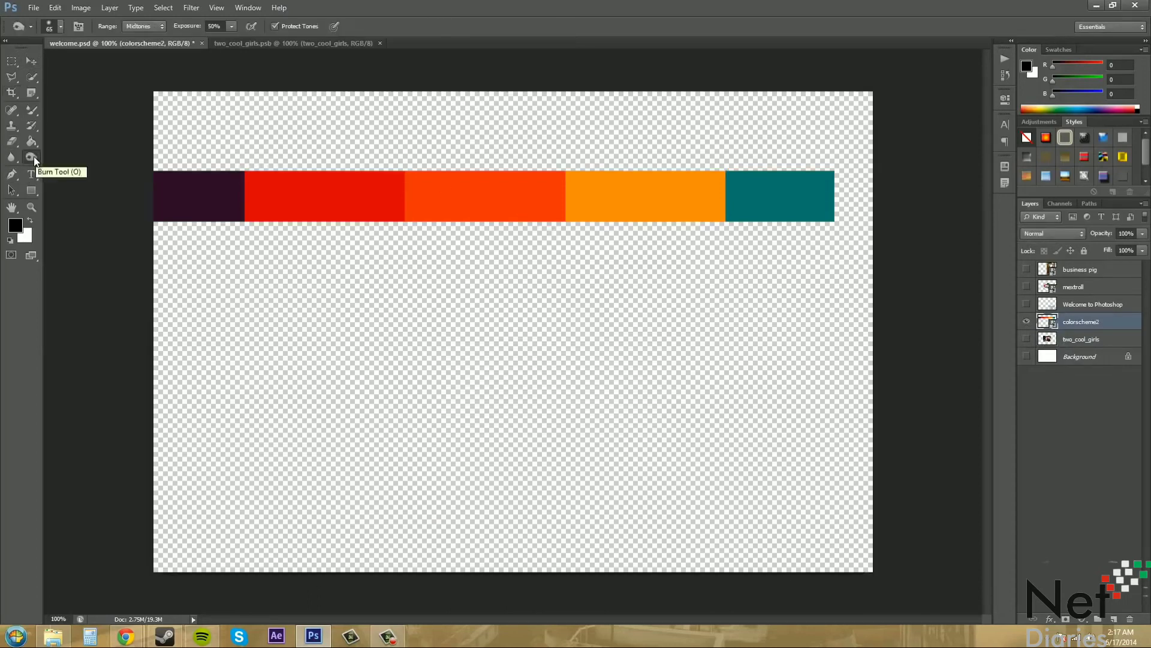
pyautogui.rightClick(34, 156)
pyautogui.click(63, 167)
pyautogui.click(318, 193)
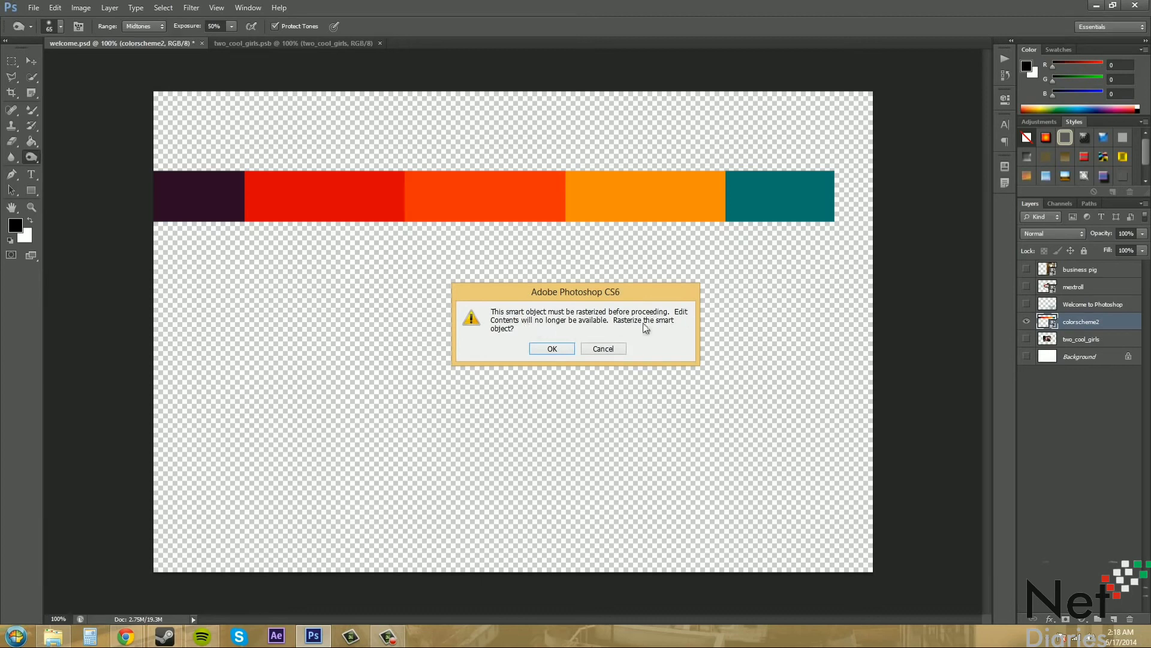
pyautogui.click(607, 350)
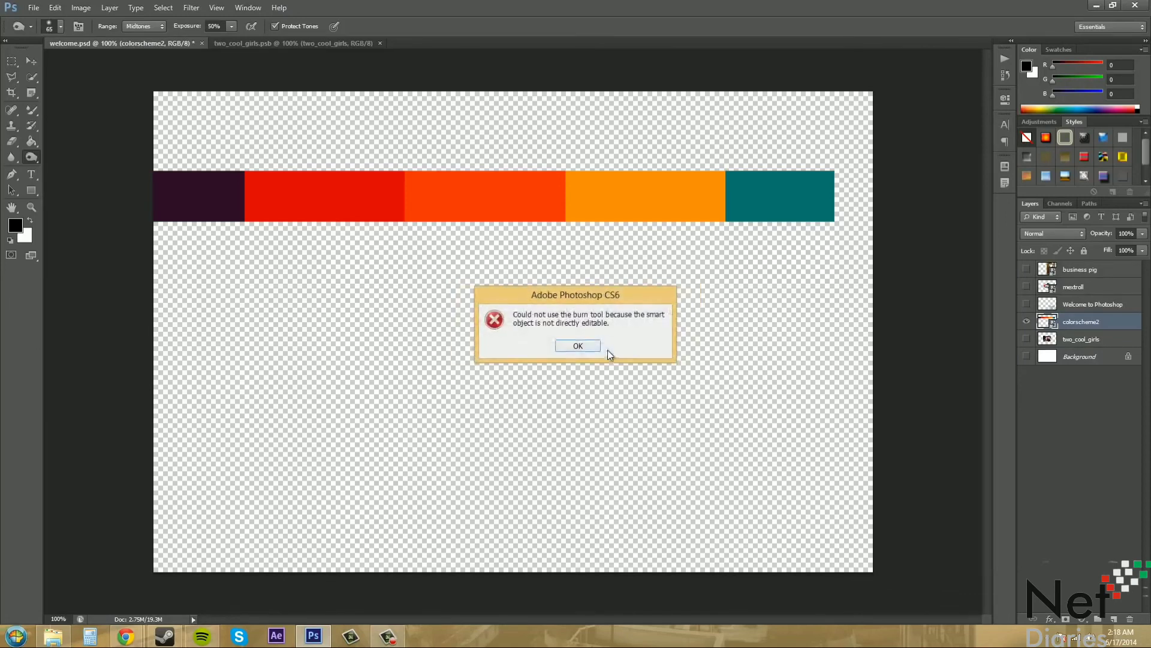
pyautogui.click(586, 345)
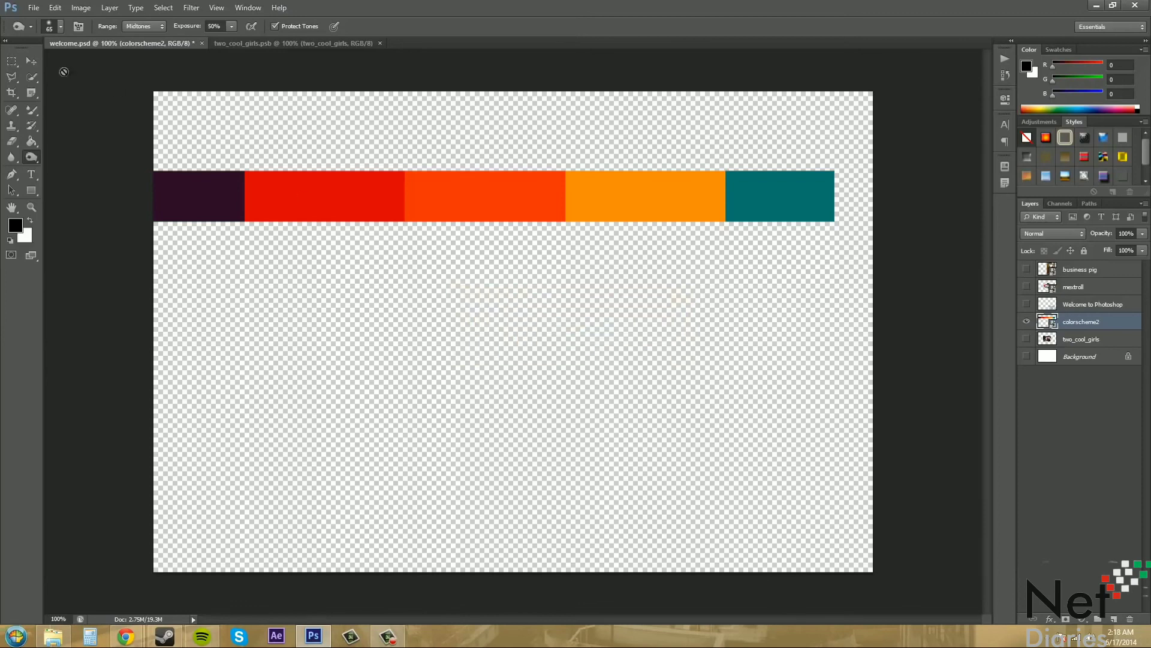
pyautogui.rightClick(34, 162)
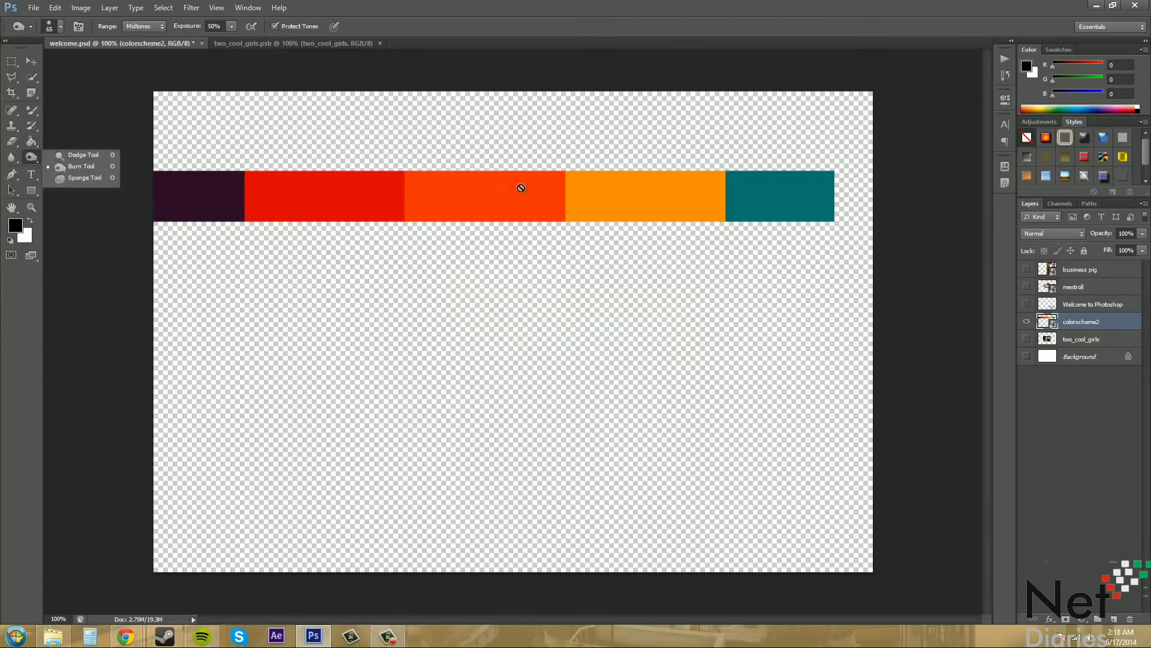